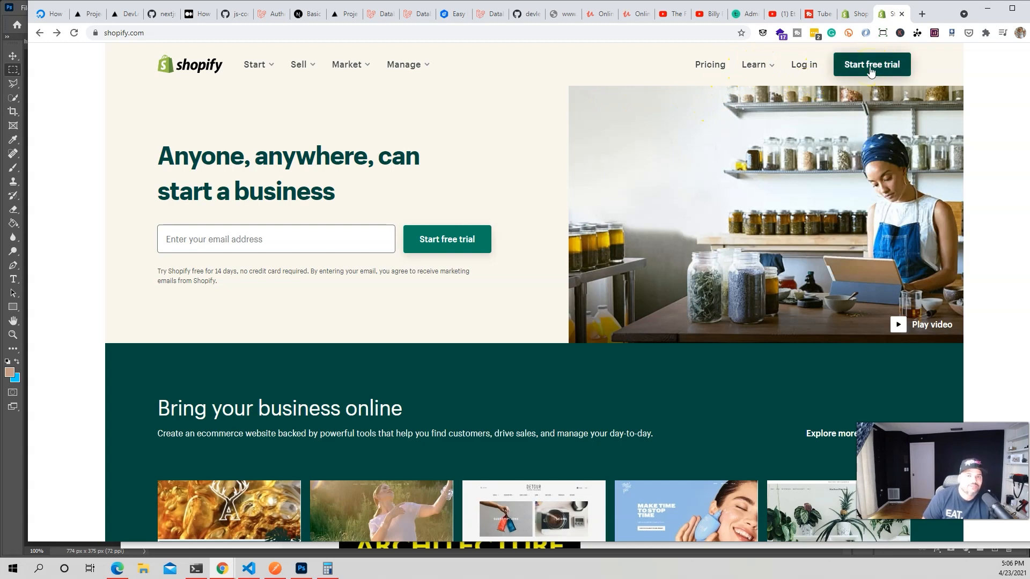
# Glance at the free-trial sign-up form and pricing plans, then move to the Shopify developers site.
pyautogui.click(871, 64)
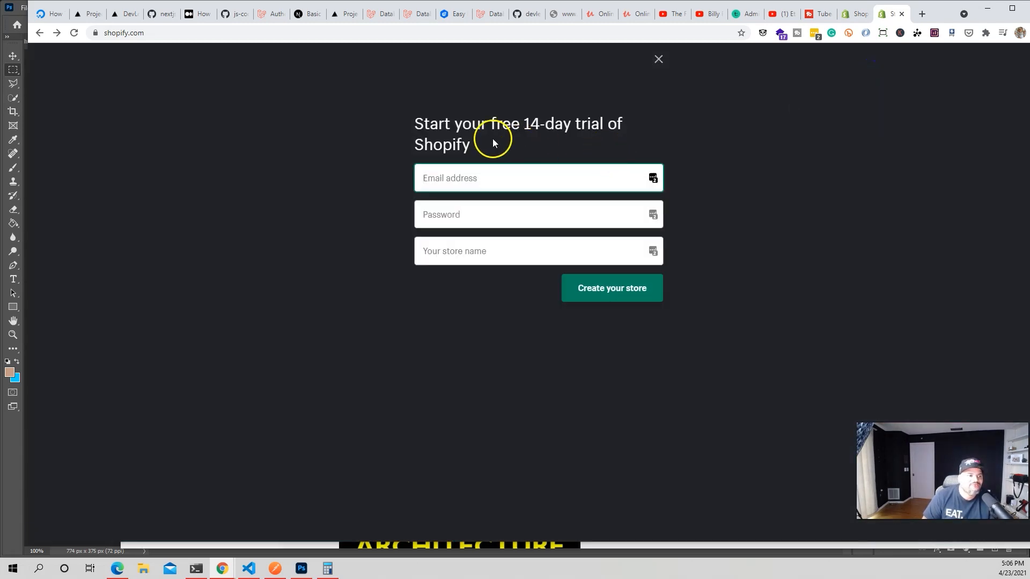
pyautogui.click(658, 60)
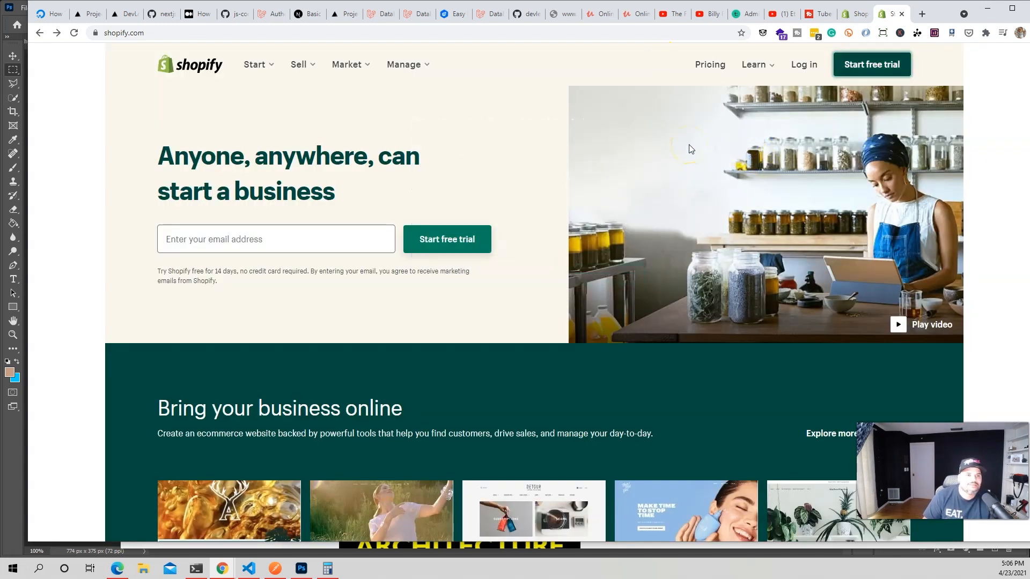
pyautogui.click(709, 64)
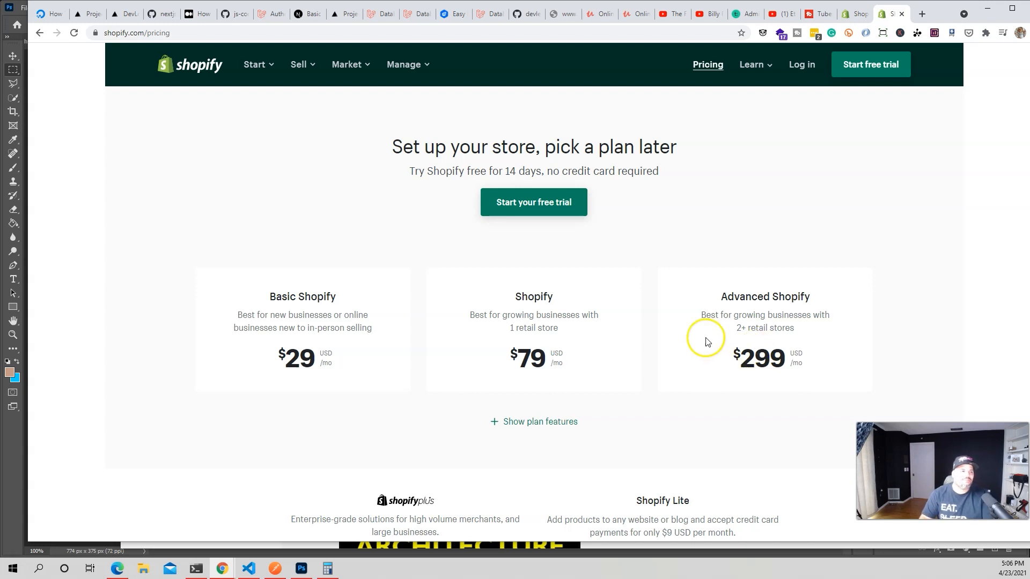
pyautogui.click(853, 14)
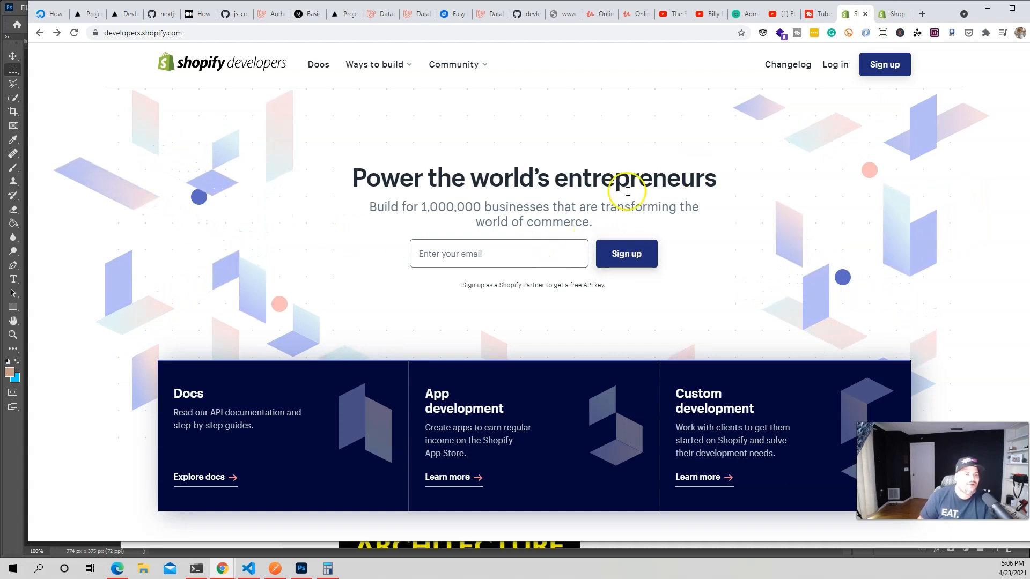
# Create a partner account with the email, first and last name, and a matching password pair.
pyautogui.click(881, 68)
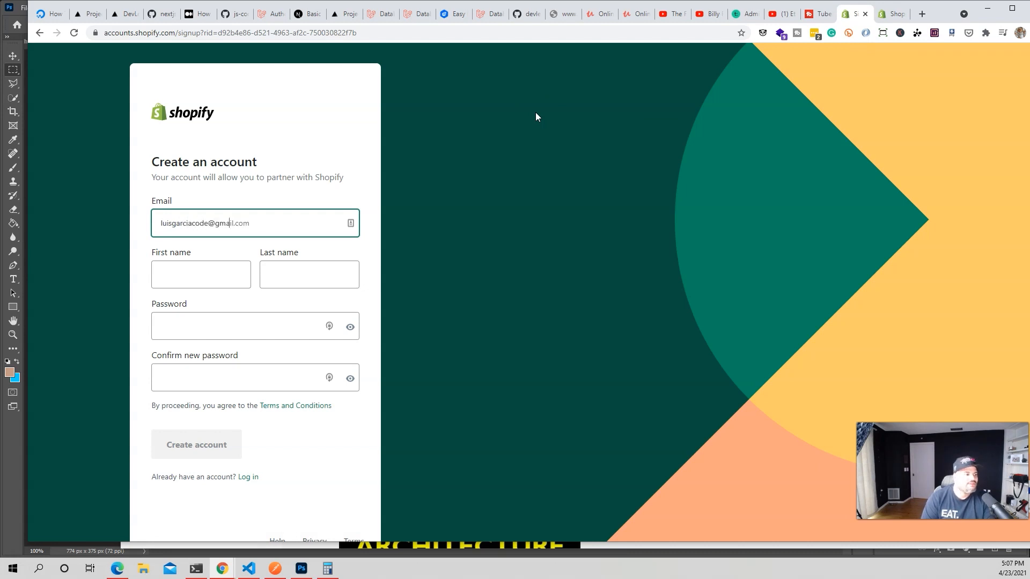
pyautogui.press('Tab')
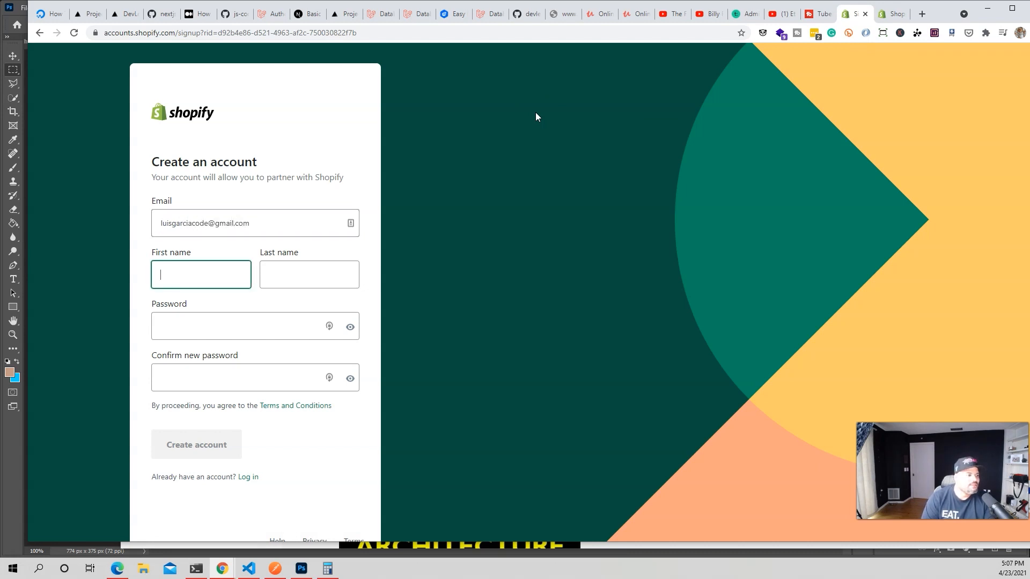
pyautogui.write('joe')
pyautogui.press('Tab')
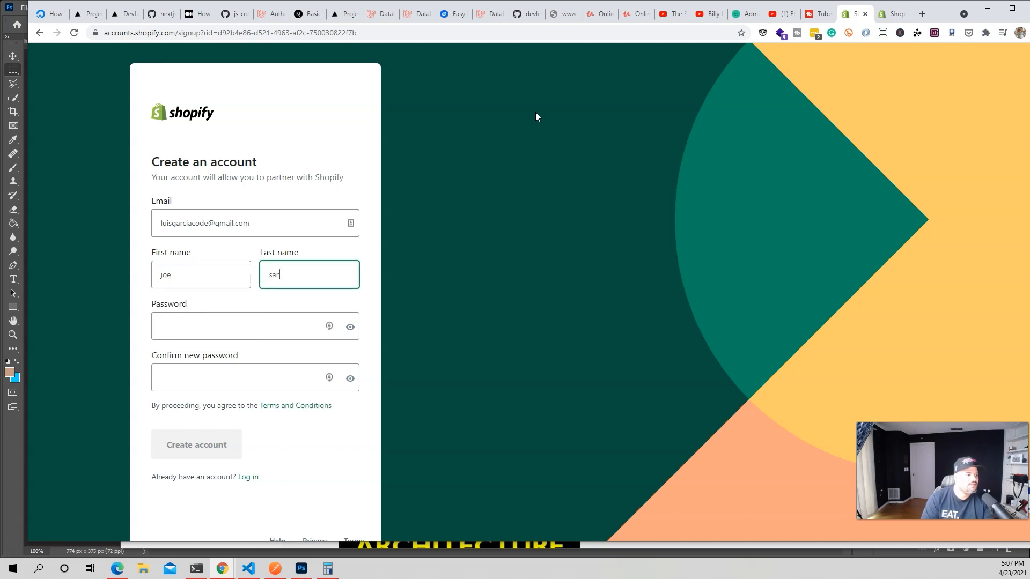
pyautogui.press('Tab')
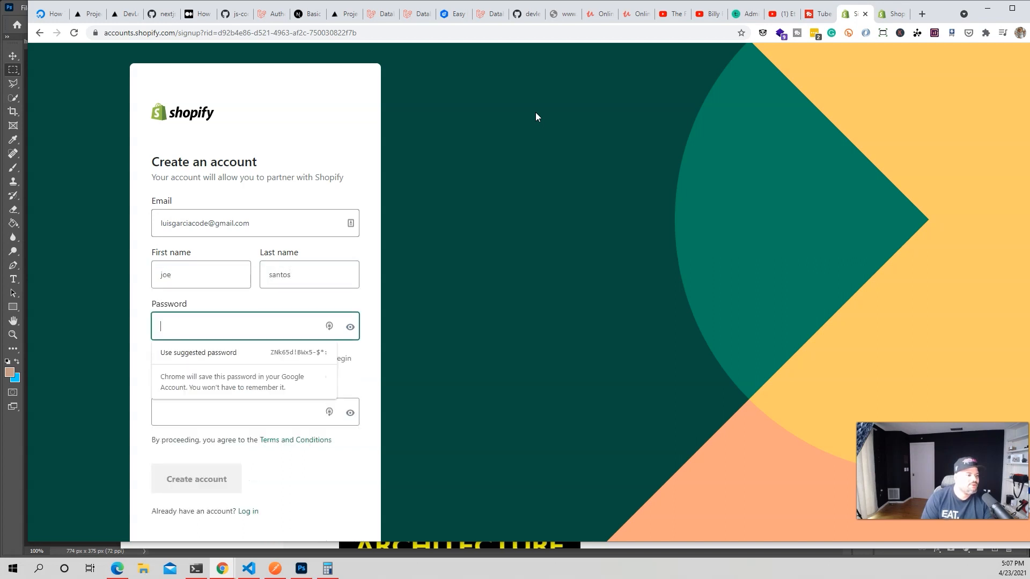
pyautogui.write('••••••')
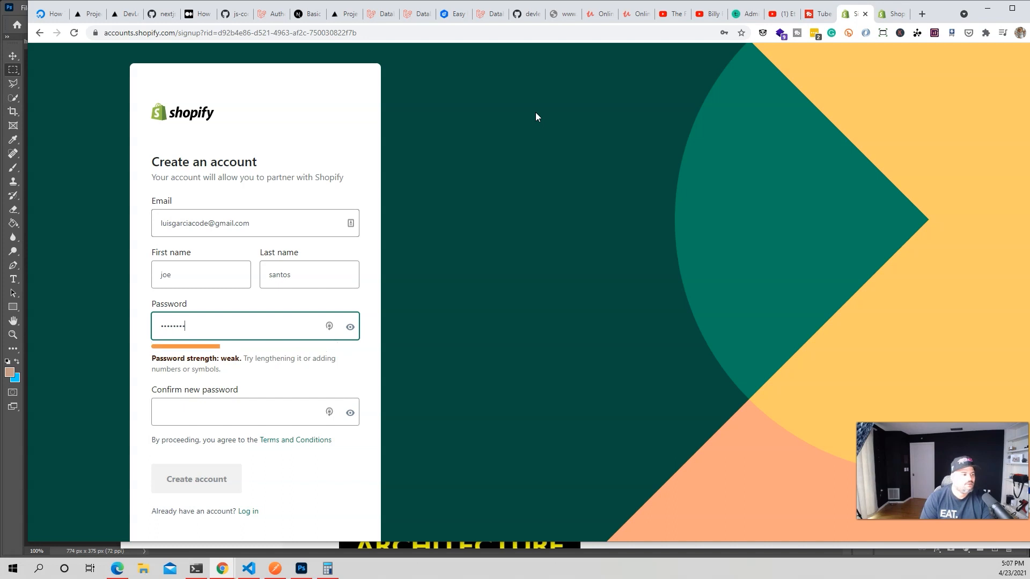
pyautogui.press('Tab')
pyautogui.write('•••')
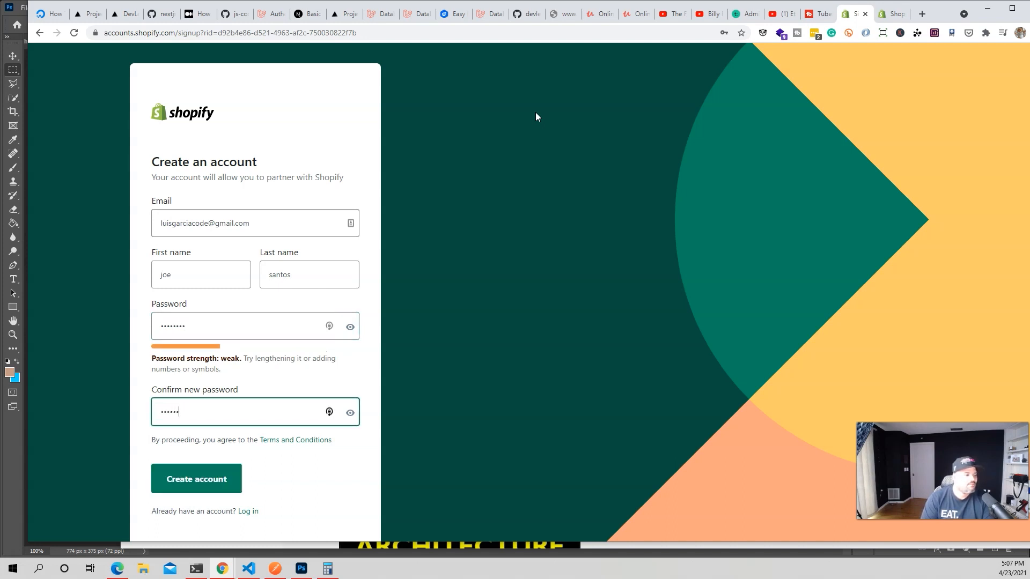
pyautogui.click(217, 488)
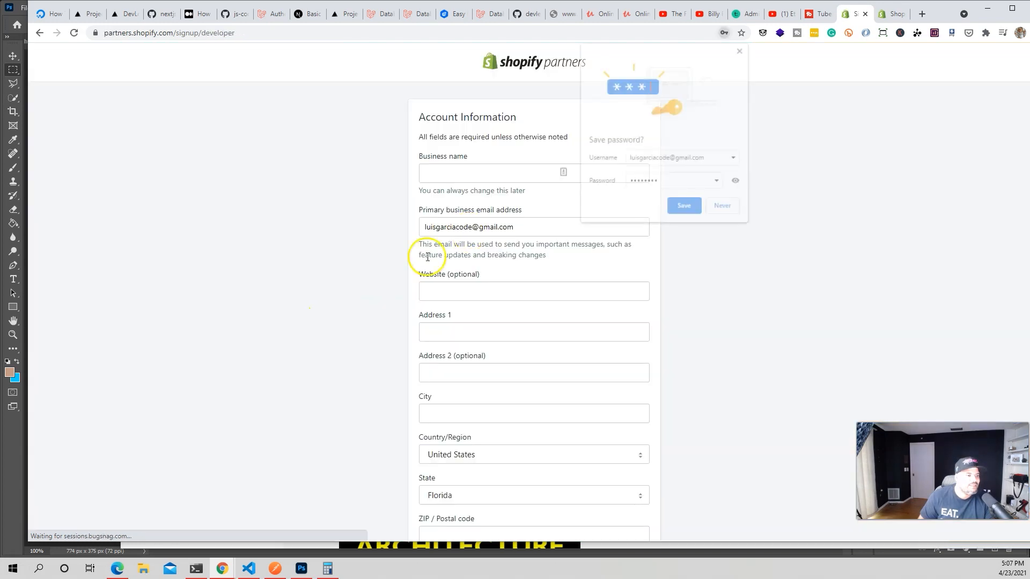
# Dismiss the browser and LastPass save prompts, enter the business name, and look over the address fields.
pyautogui.click(741, 49)
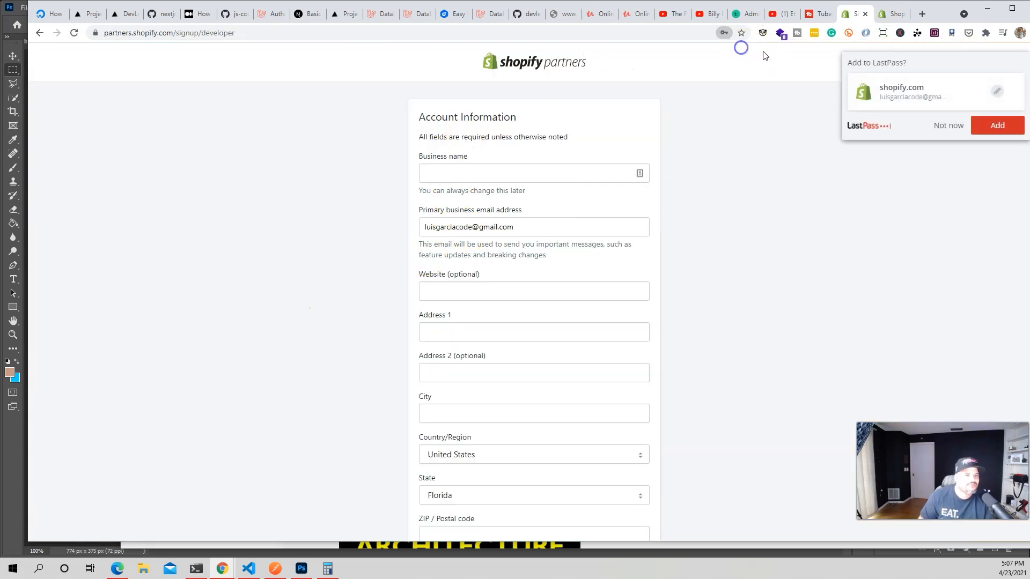
pyautogui.click(997, 126)
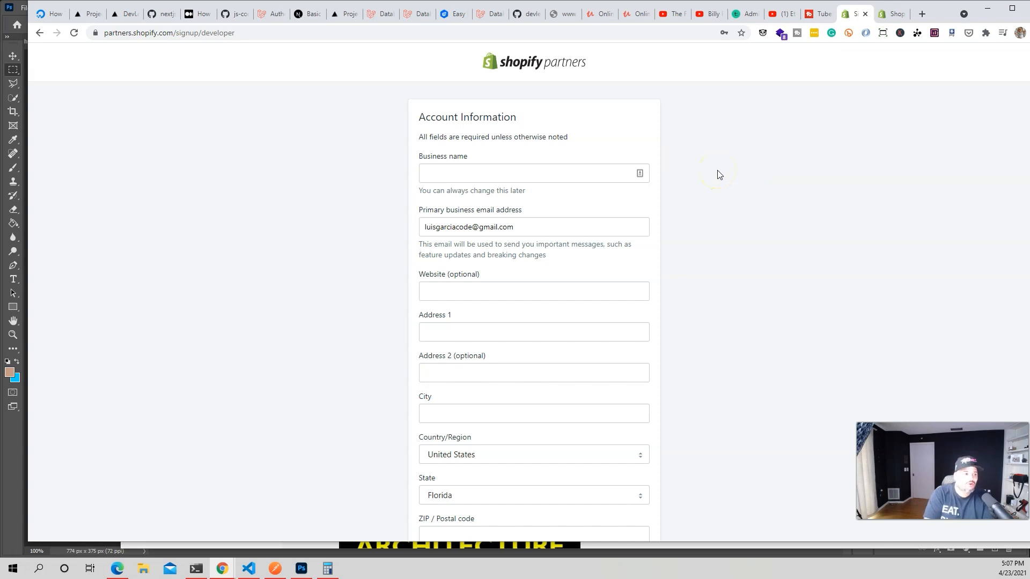
pyautogui.click(521, 168)
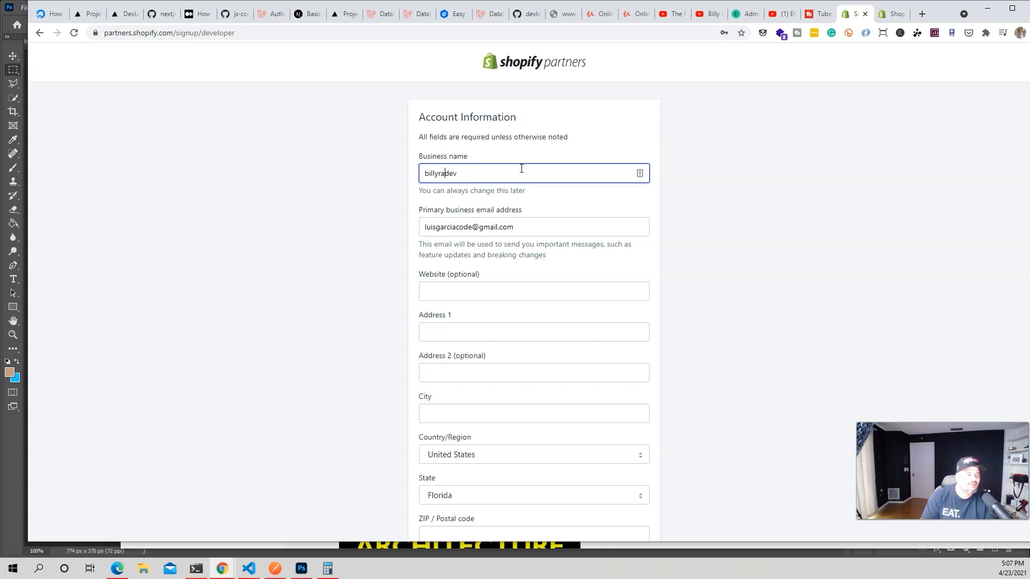
pyautogui.click(337, 221)
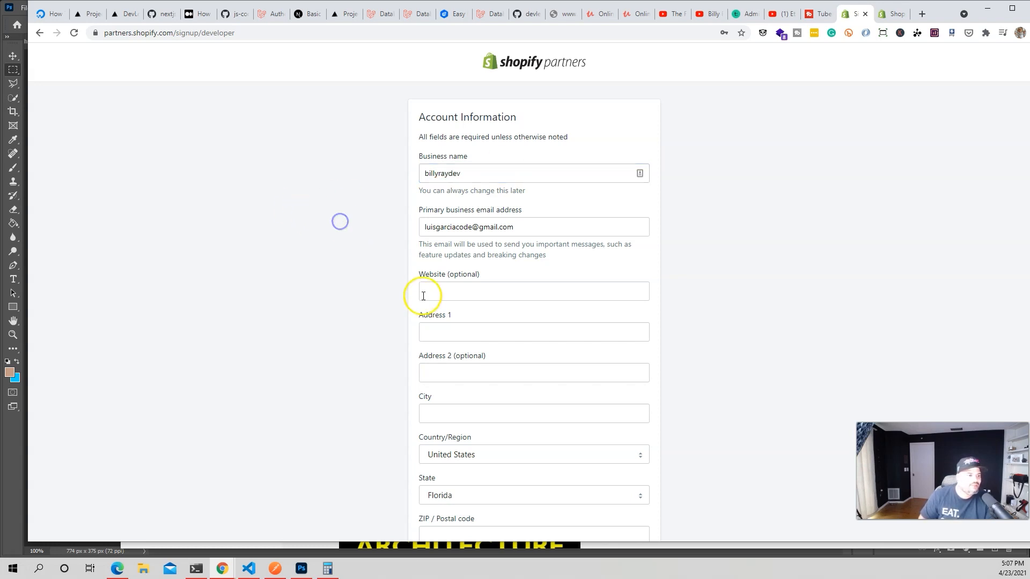
pyautogui.scroll(-2, 473, 164)
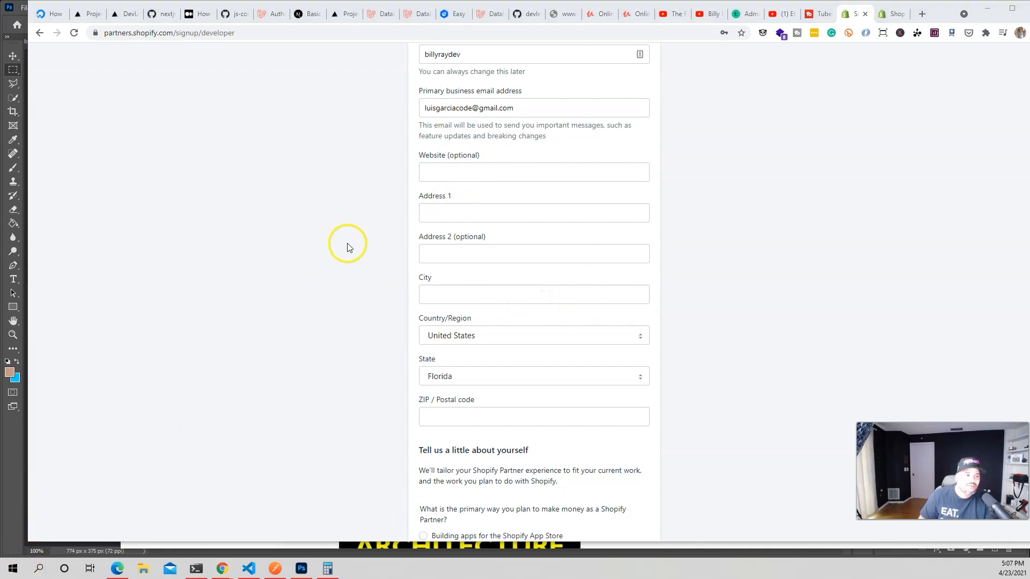
pyautogui.scroll(-8, 347, 247)
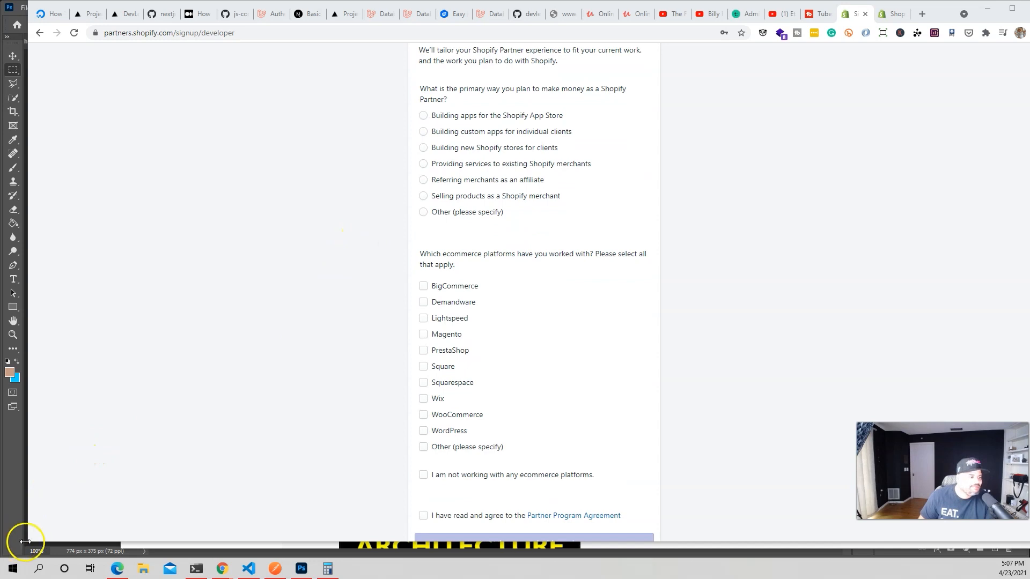
pyautogui.scroll(2, 494, 111)
pyautogui.scroll(-3, 471, 264)
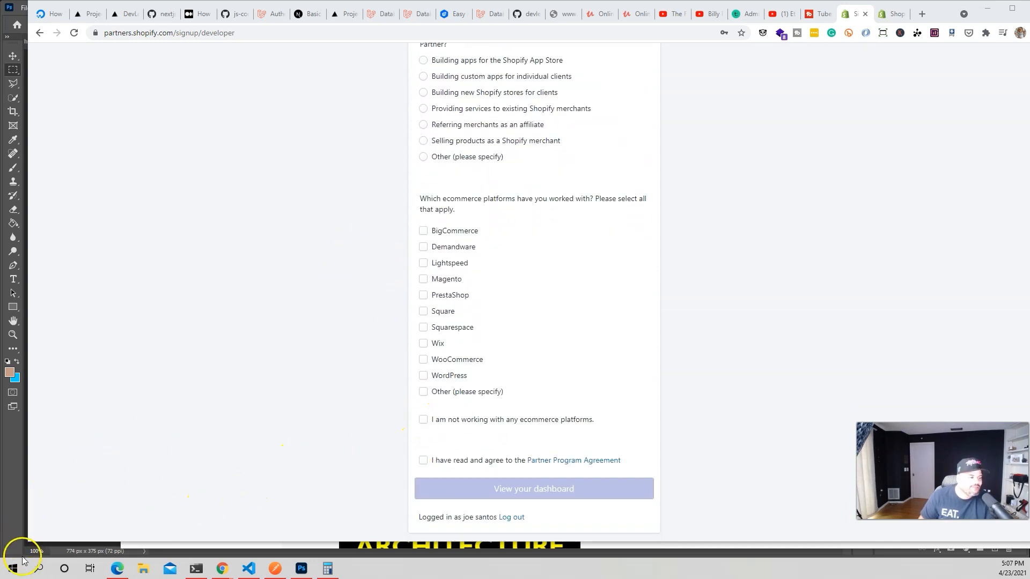
pyautogui.scroll(2, 413, 275)
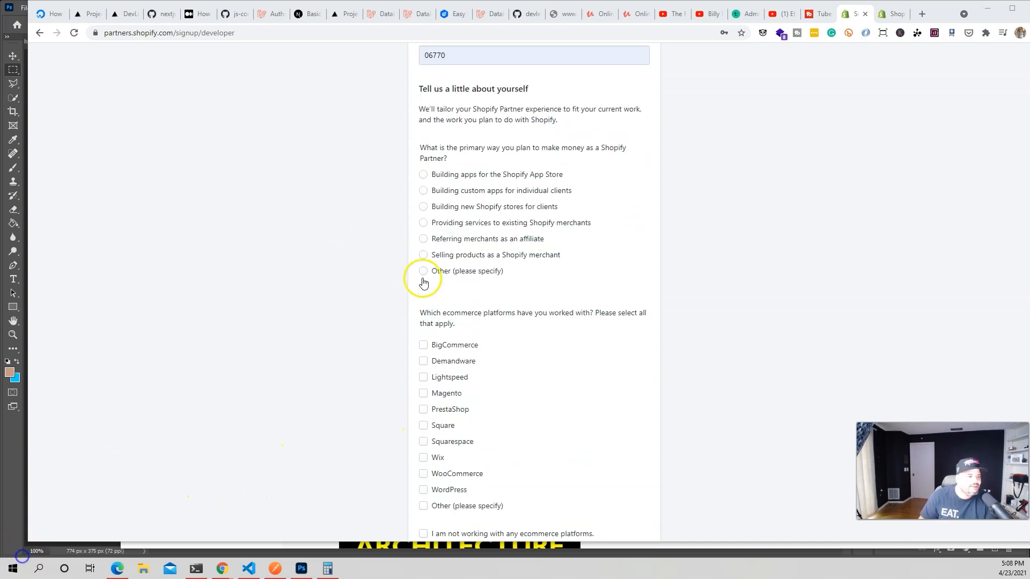
# Answer building new stores for clients, yes to having a client, no other ecommerce platforms; accept the agreement.
pyautogui.click(423, 208)
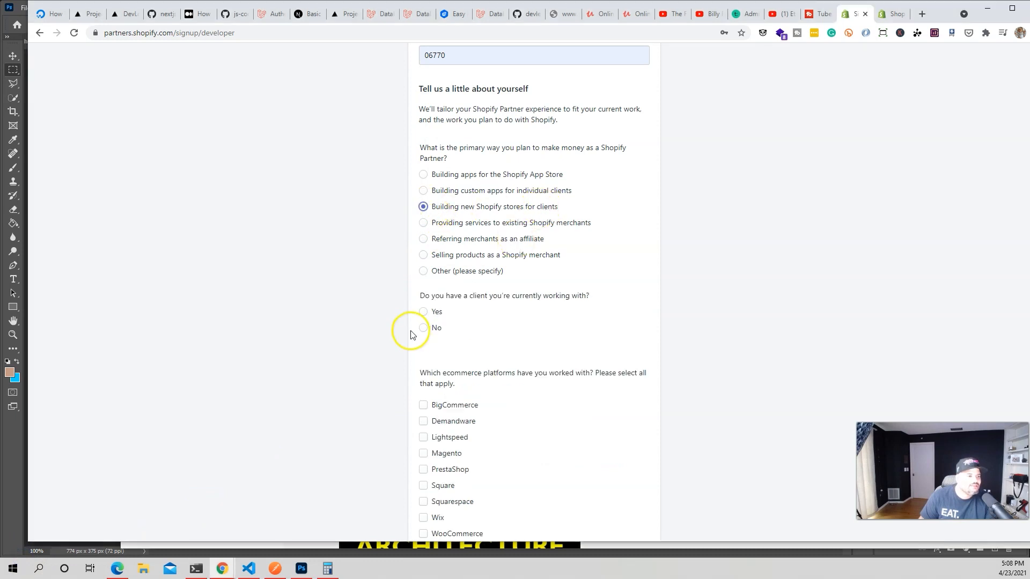
pyautogui.click(424, 313)
pyautogui.scroll(-3, 504, 367)
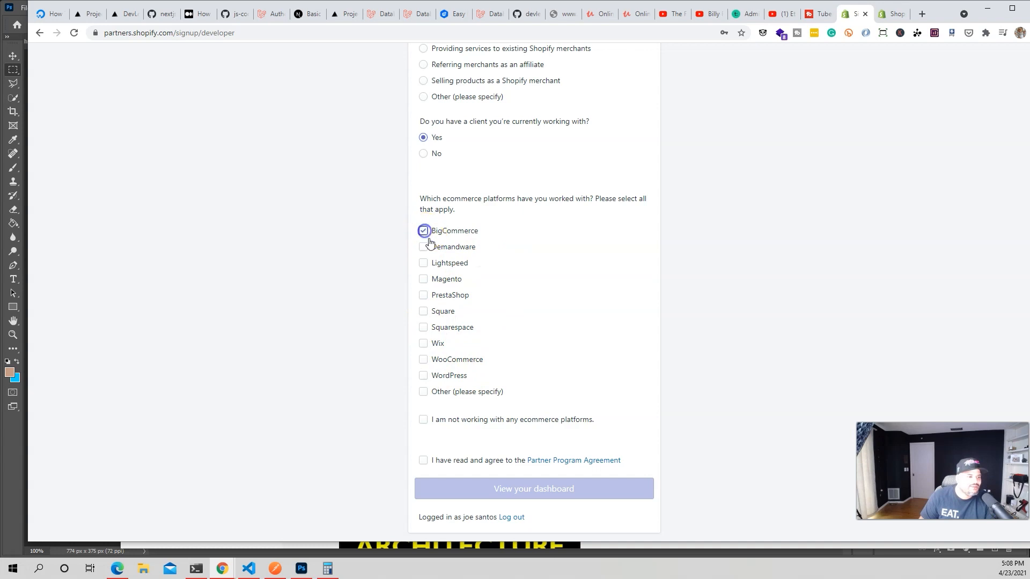
pyautogui.click(426, 421)
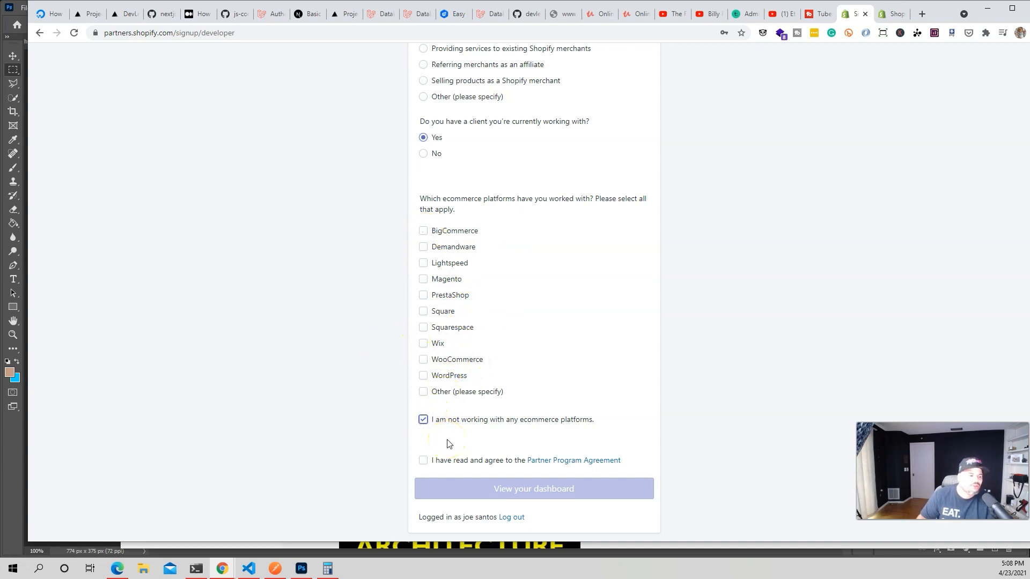
pyautogui.click(423, 423)
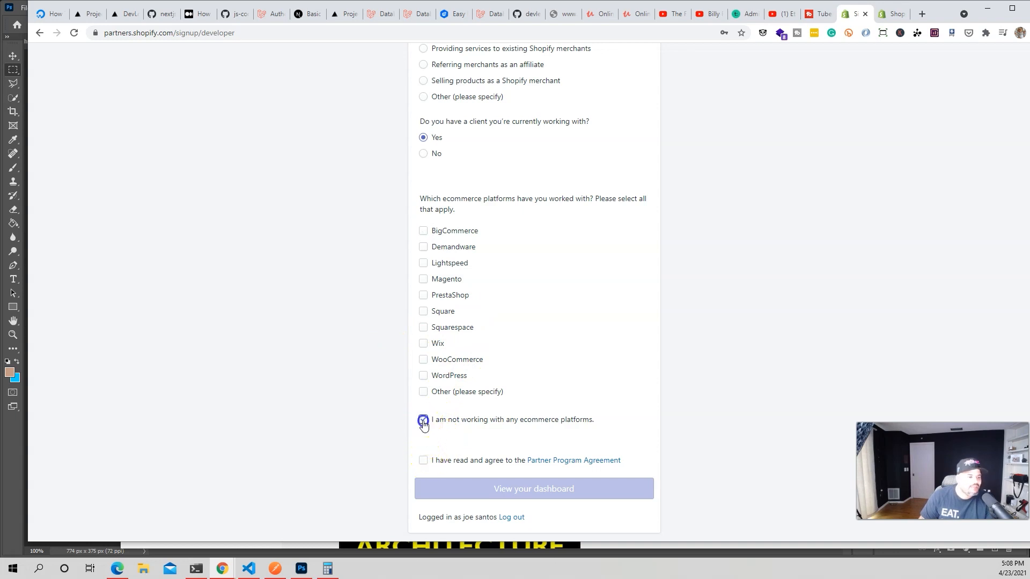
pyautogui.click(424, 424)
pyautogui.click(429, 464)
pyautogui.click(521, 490)
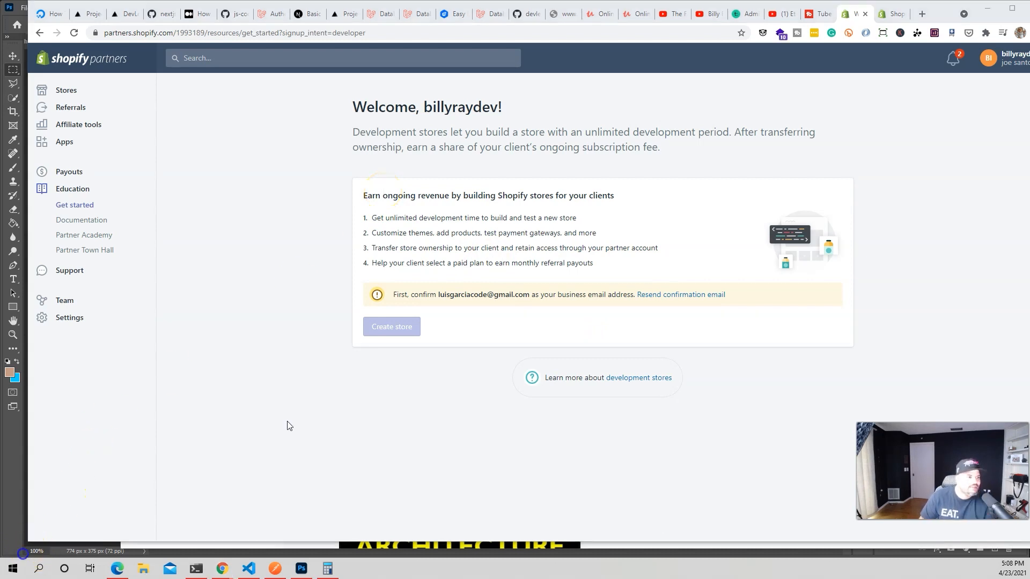
# Confirm the business email address, then go to Stores and start adding a new store.
pyautogui.click(74, 95)
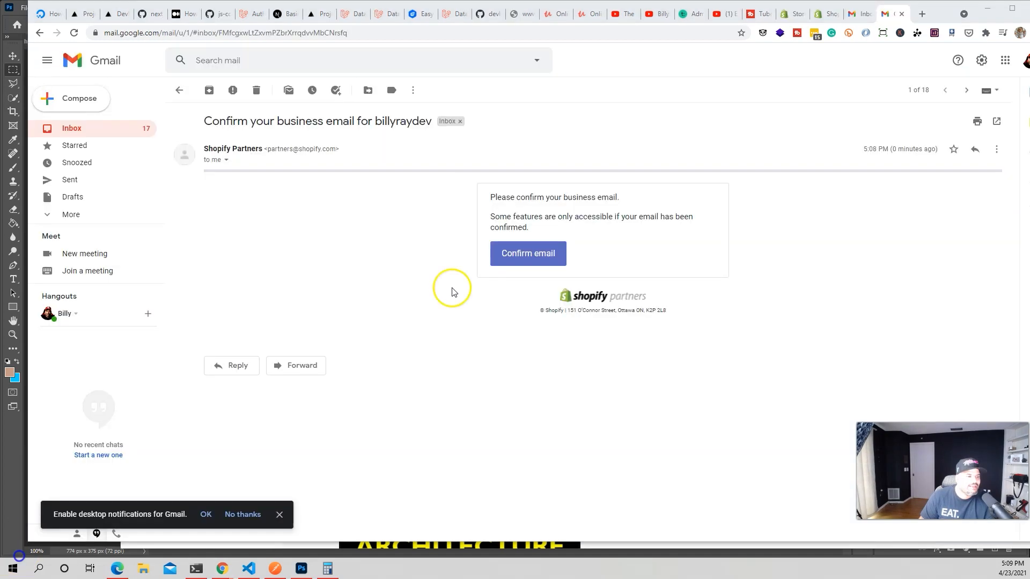
pyautogui.click(513, 250)
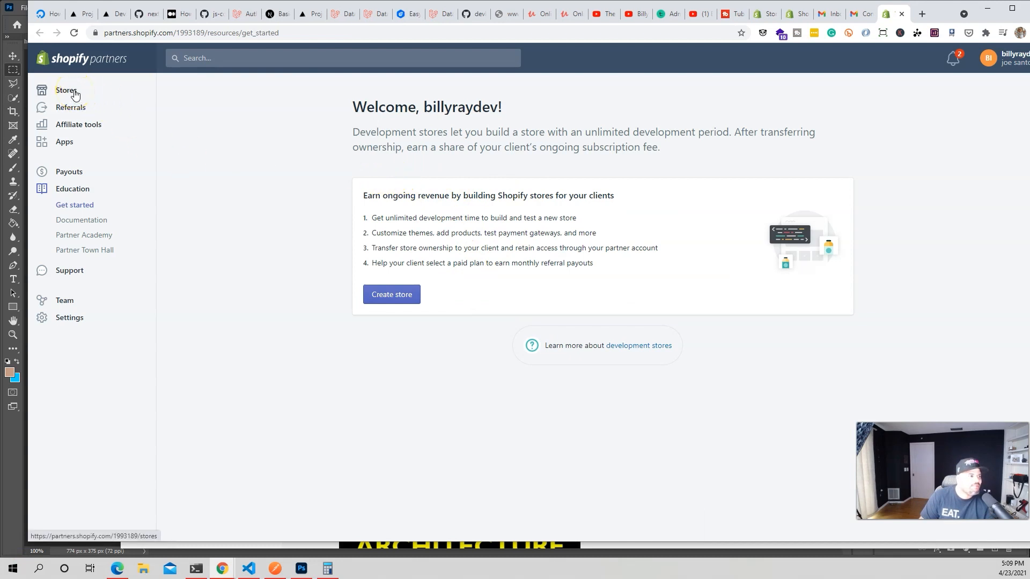
pyautogui.click(75, 91)
pyautogui.click(417, 324)
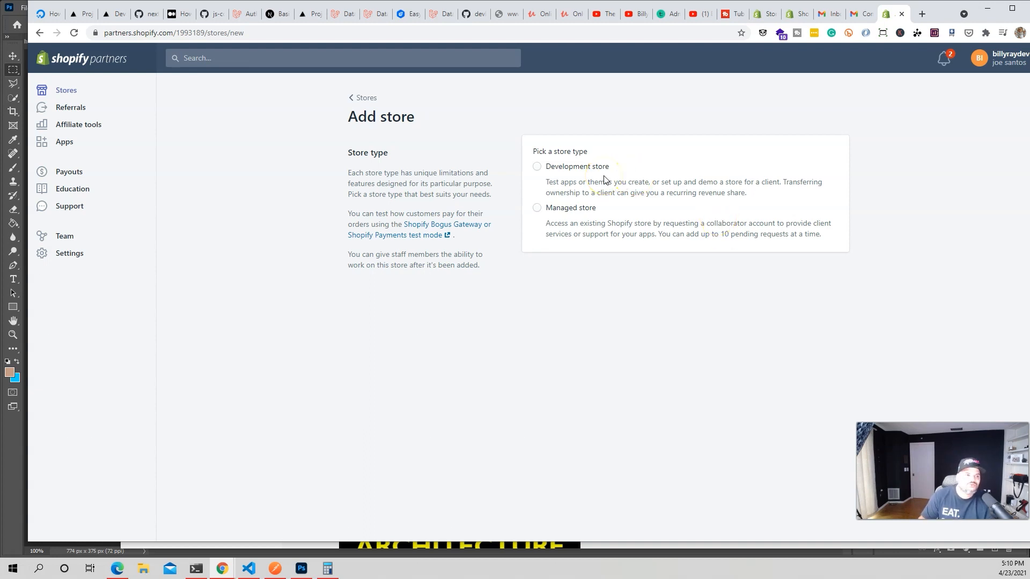
# Choose Development store and enter its store name plus the login password and confirmation.
pyautogui.click(538, 168)
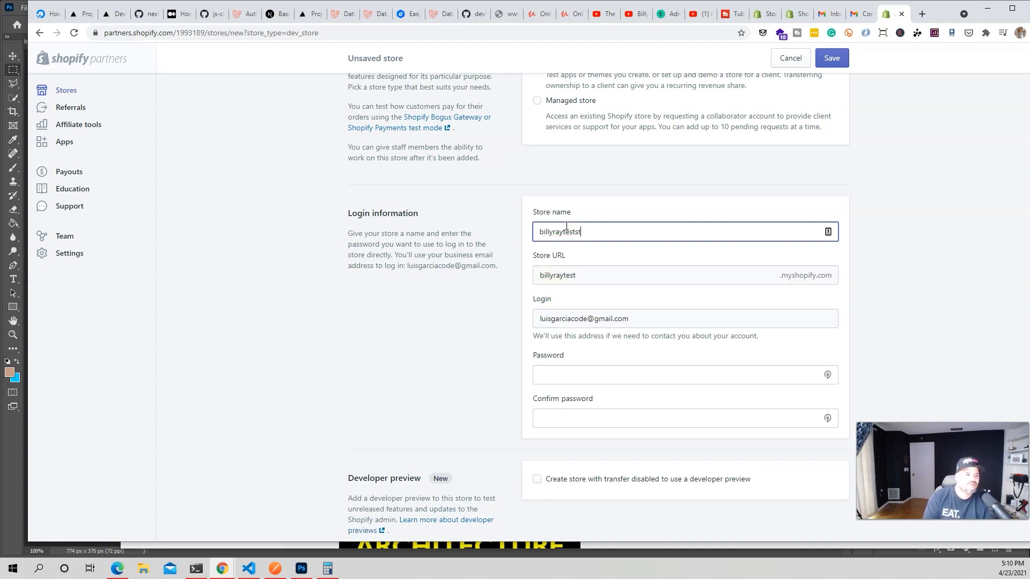
pyautogui.click(471, 232)
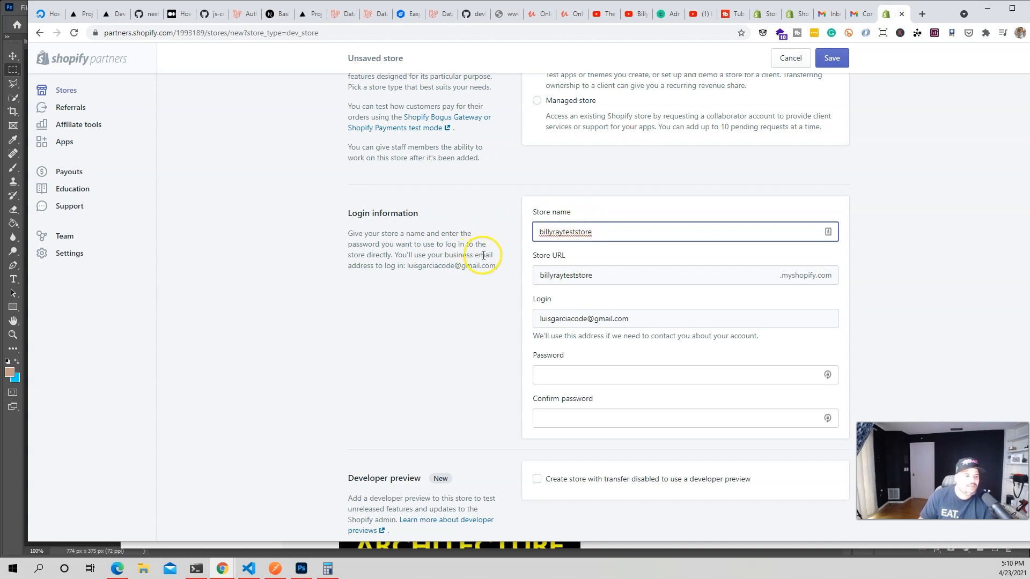
pyautogui.scroll(-1, 528, 297)
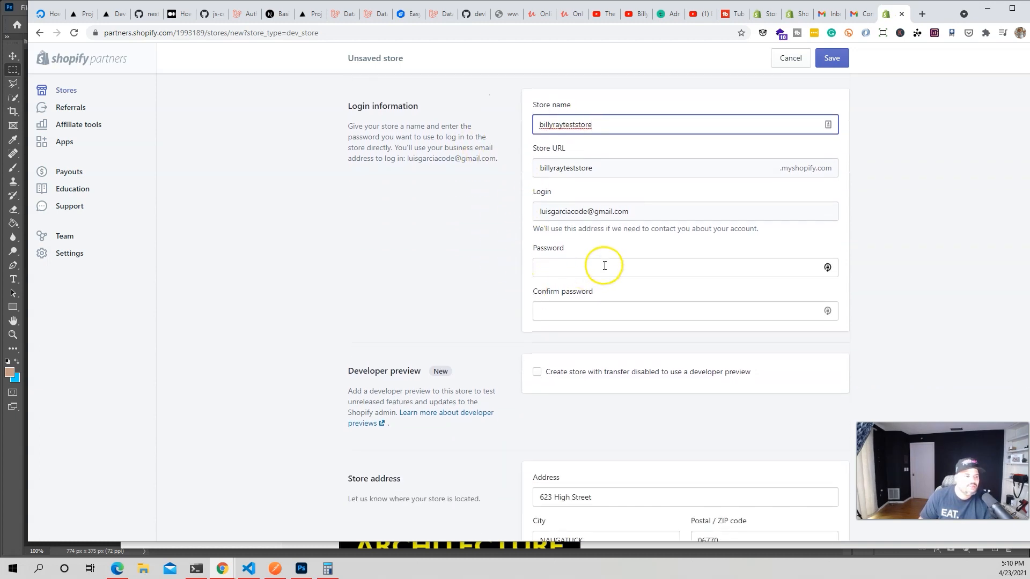
pyautogui.click(625, 267)
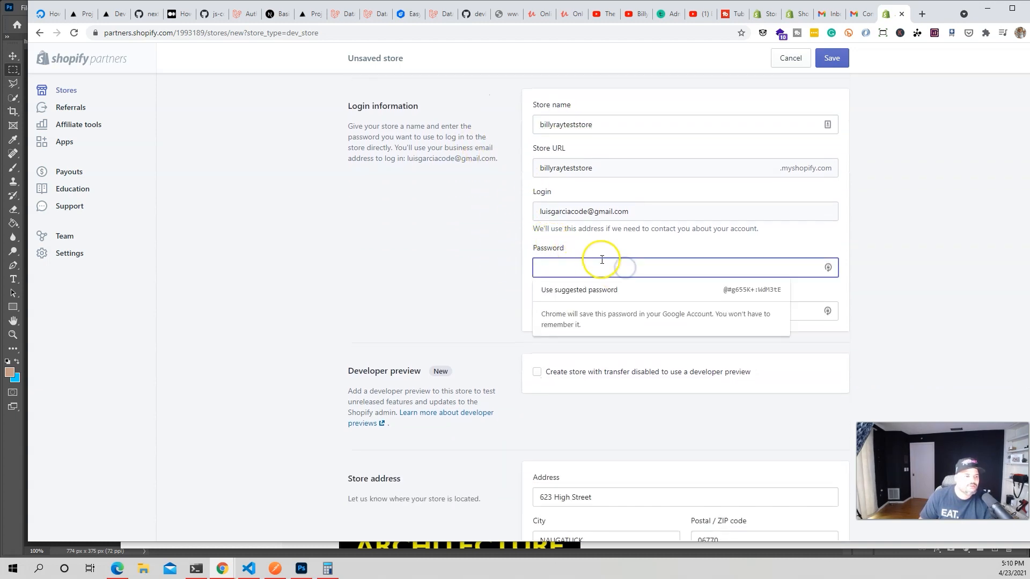
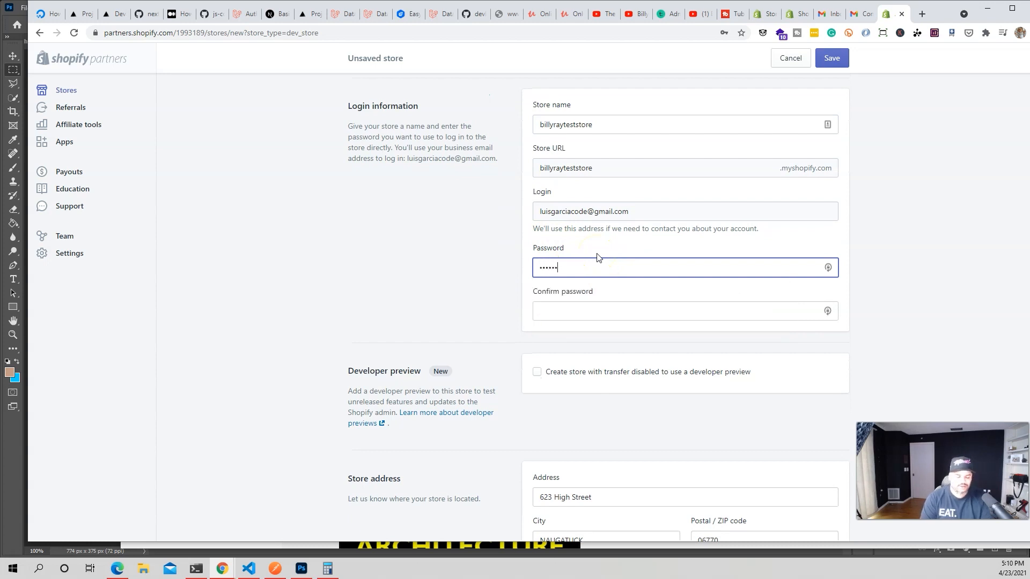
pyautogui.press('Tab')
pyautogui.write('1')
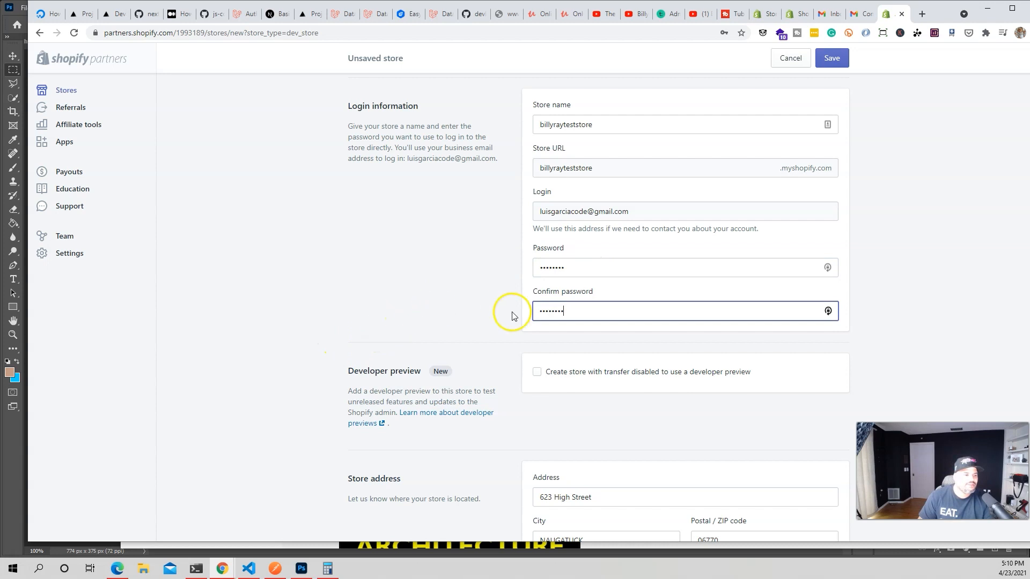
# Set the store's purpose to building a new store for a client and save it.
pyautogui.scroll(-2, 531, 354)
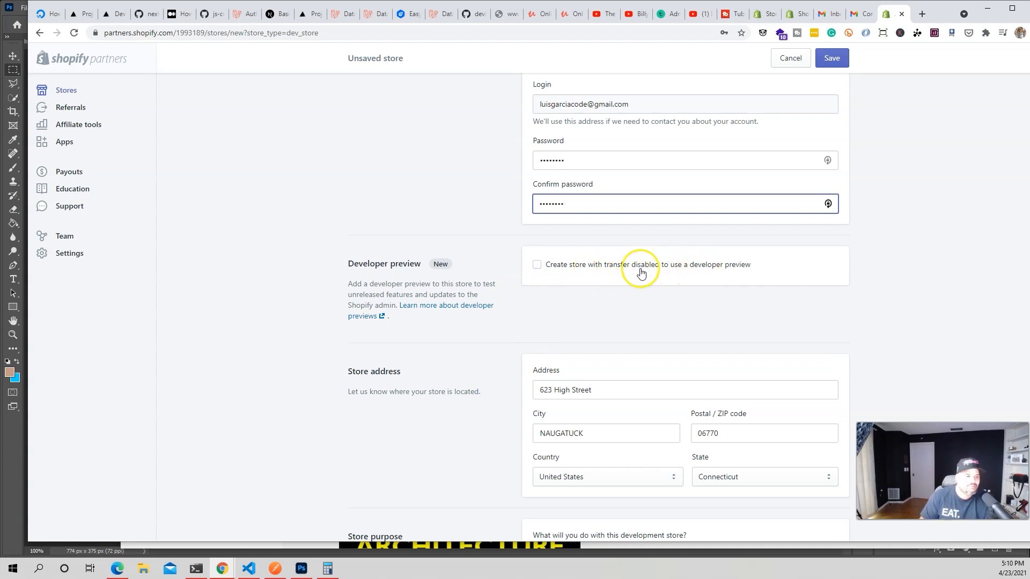
pyautogui.scroll(-2, 621, 277)
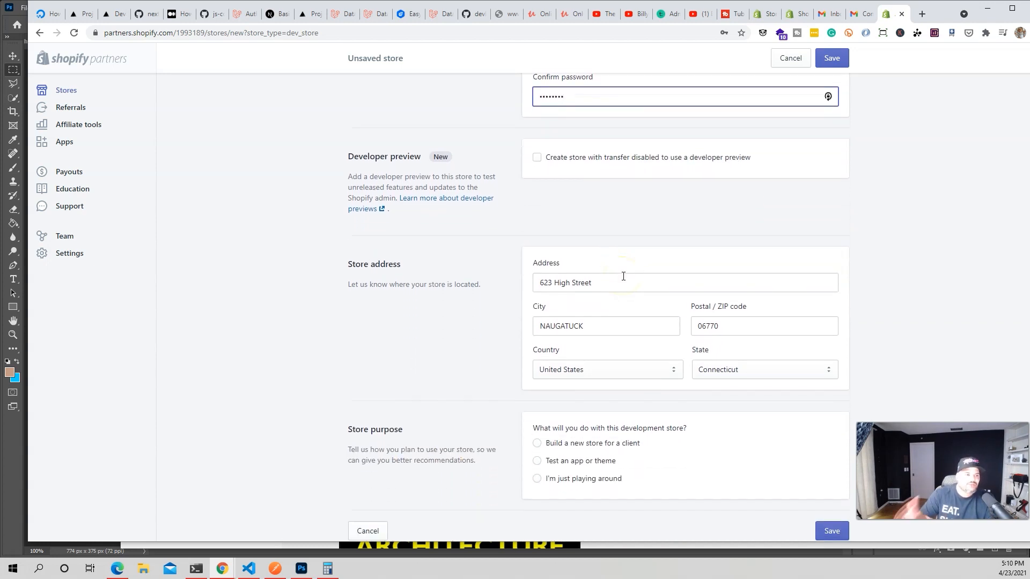
pyautogui.click(605, 278)
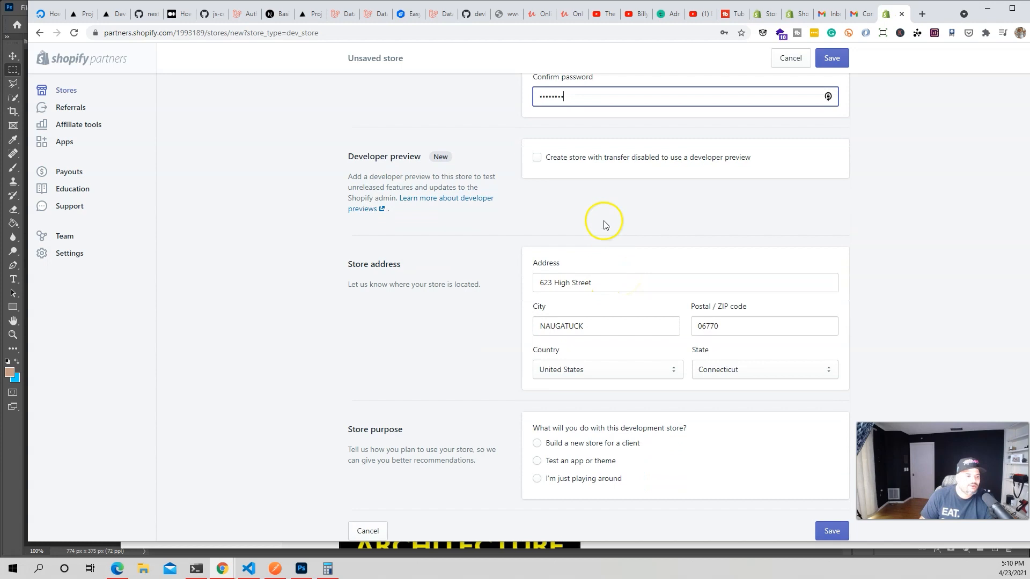
pyautogui.scroll(-1, 602, 224)
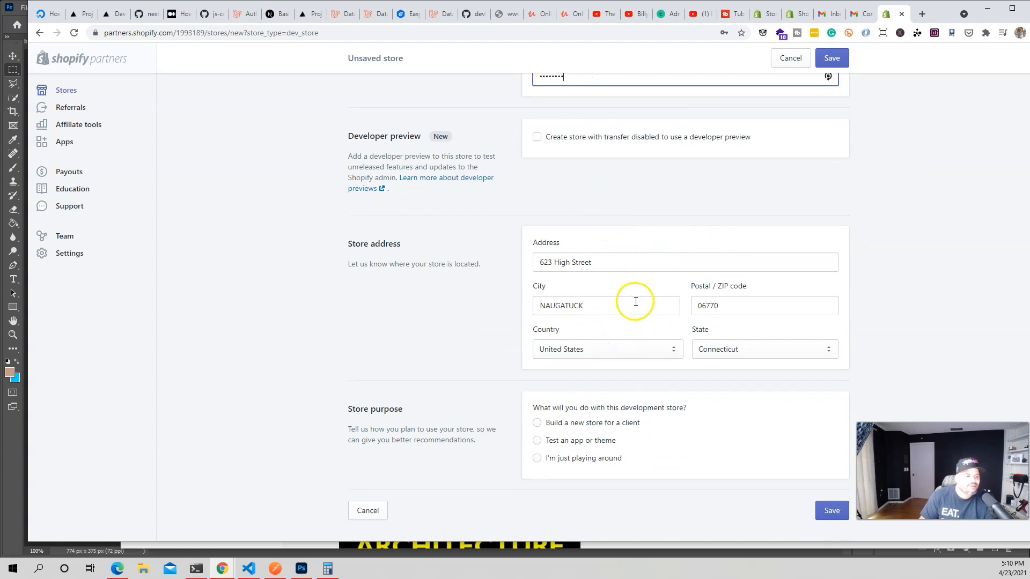
pyautogui.click(569, 426)
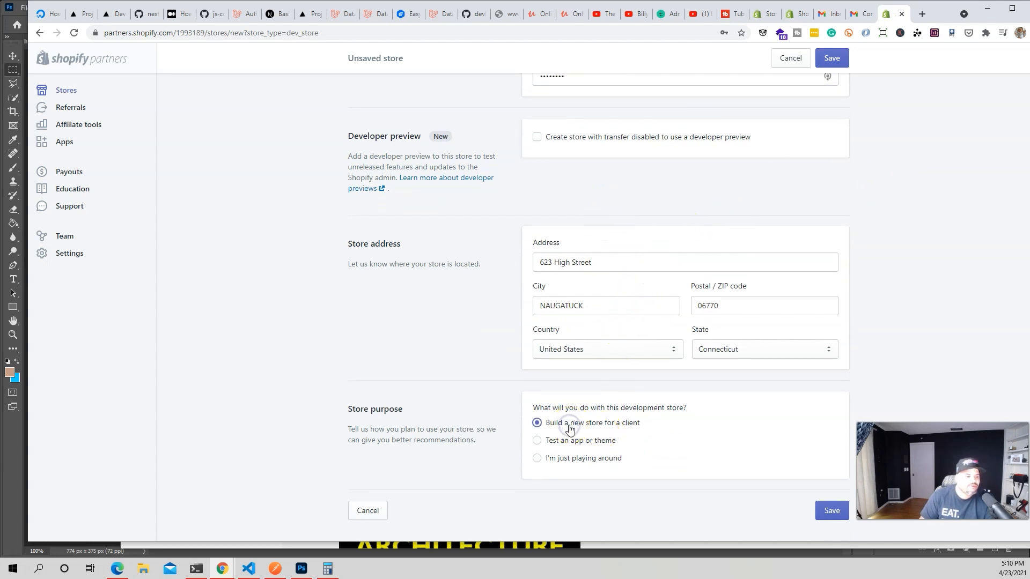
pyautogui.click(829, 510)
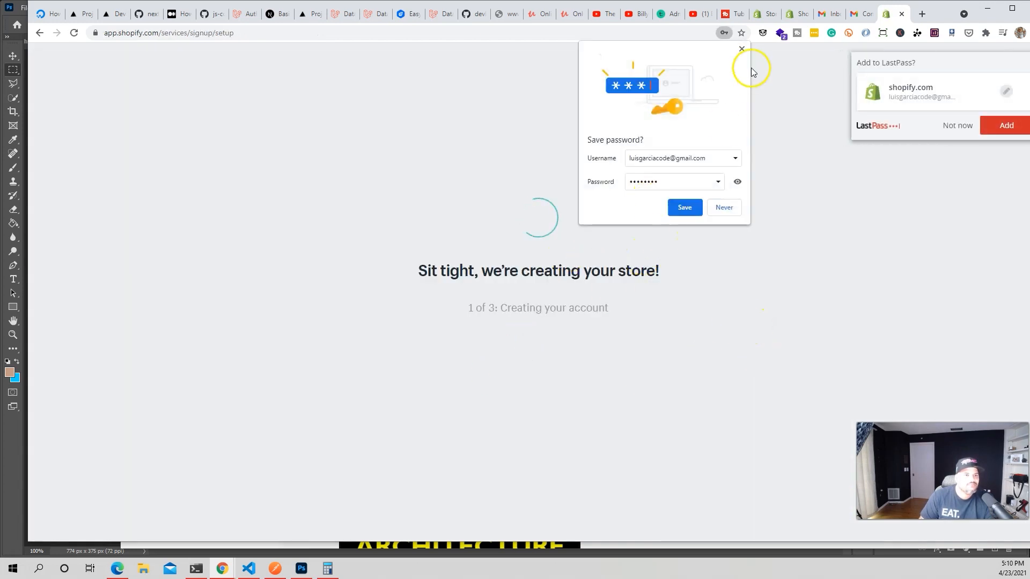
# Dismiss Chrome's save-password prompt and decline LastPass while the store finishes creating.
pyautogui.click(742, 49)
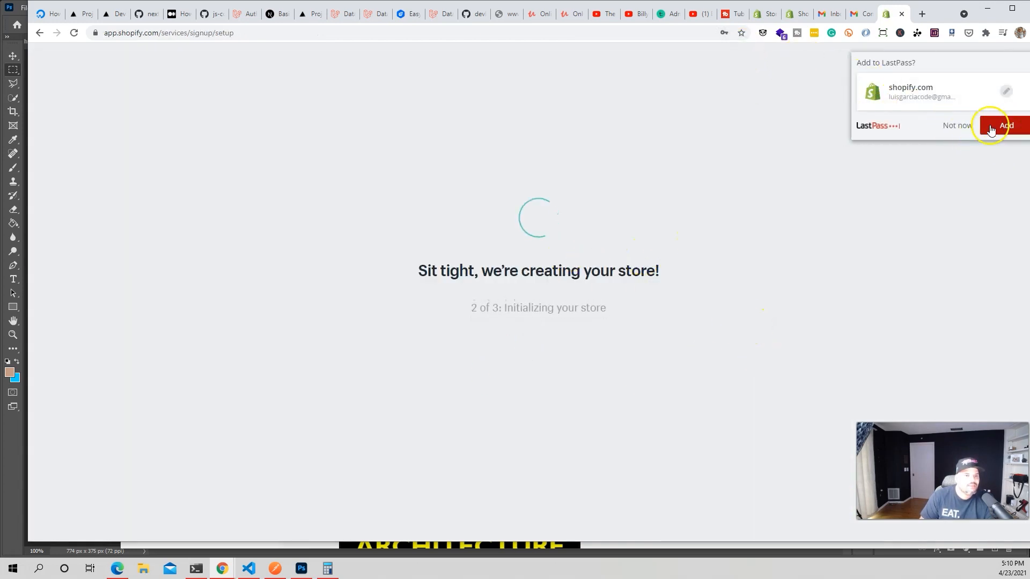
pyautogui.click(942, 126)
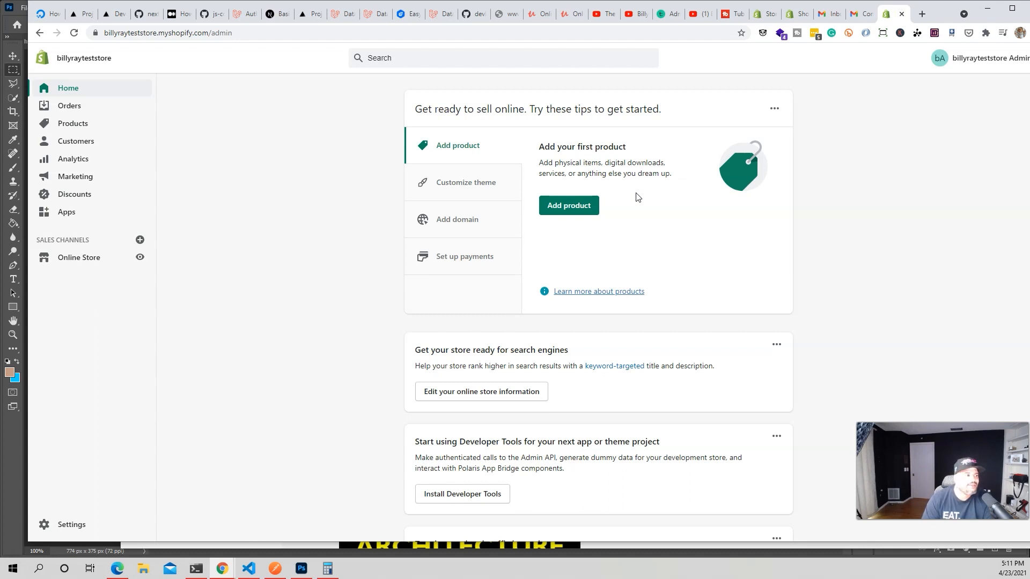
# Open the admin in a new tab and preview the live online storefront.
pyautogui.middleClick(90, 62)
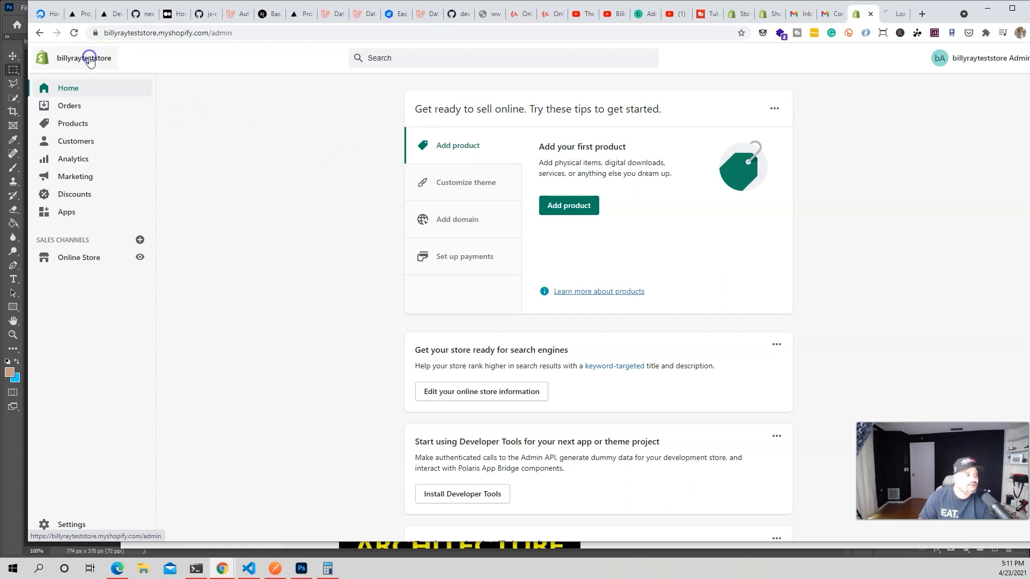
pyautogui.click(888, 14)
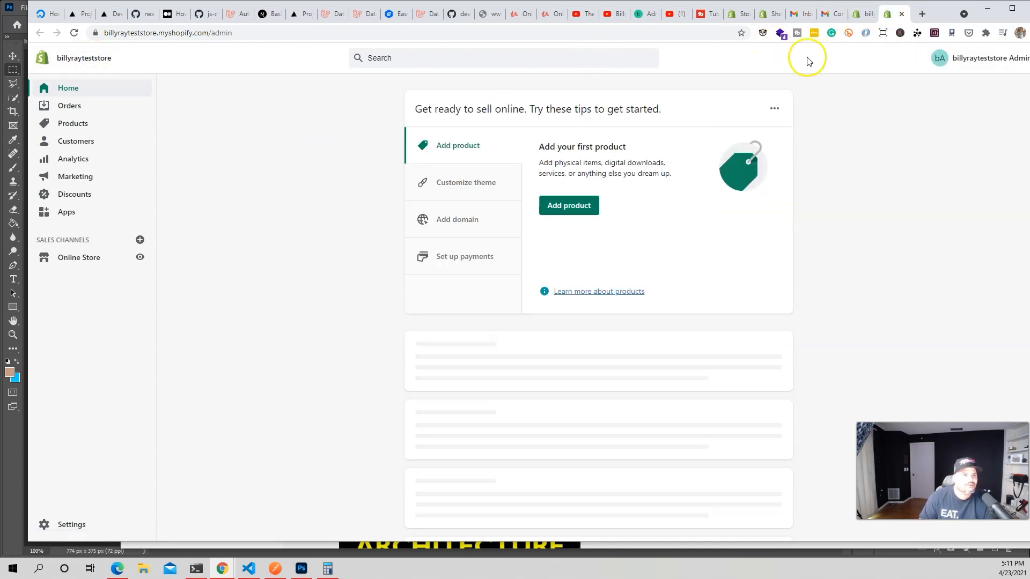
pyautogui.click(138, 258)
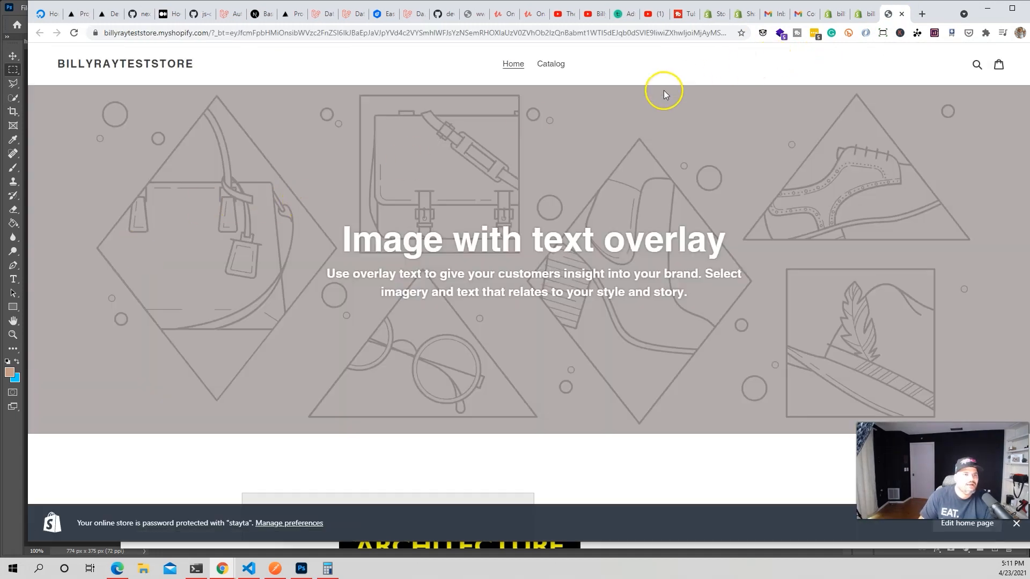
pyautogui.scroll(-15, 520, 124)
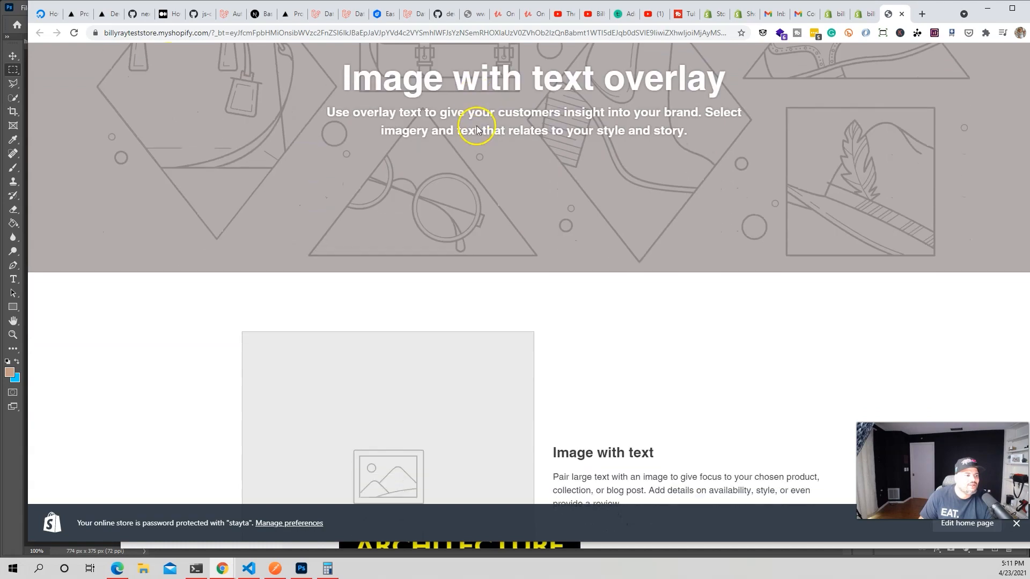
pyautogui.scroll(-15, 473, 194)
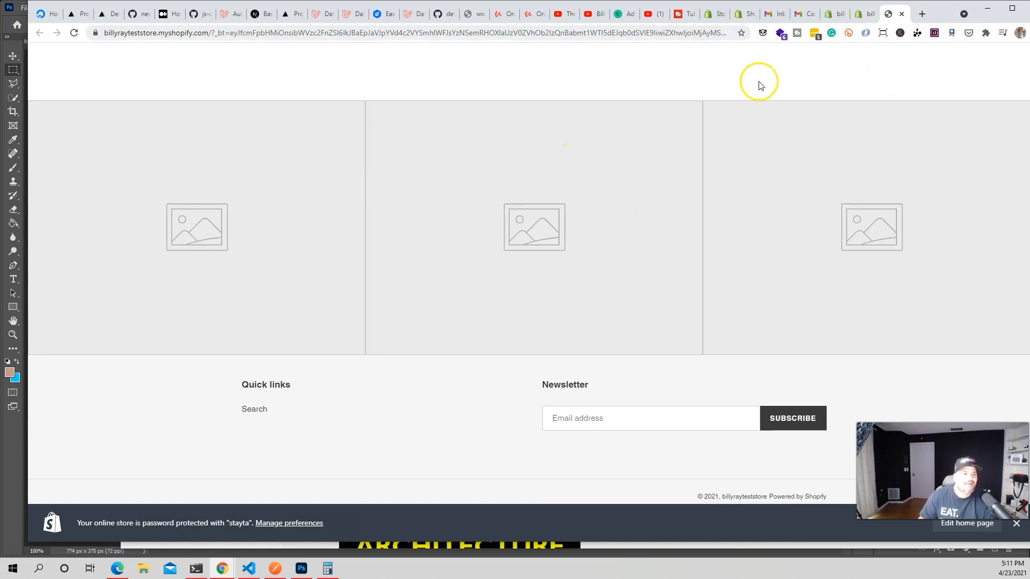
# Copy the store's web address and load it in a new incognito window.
pyautogui.click(862, 14)
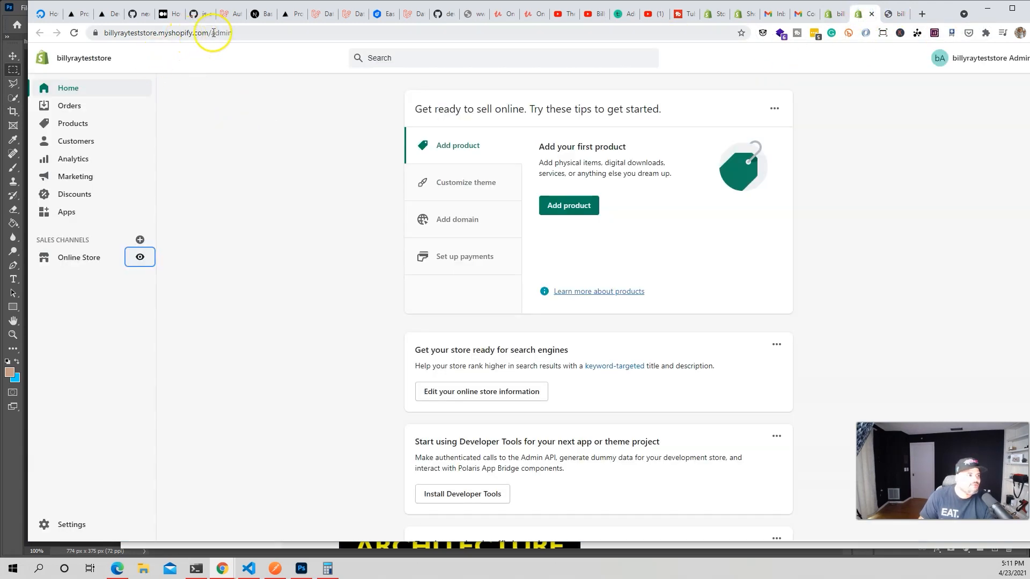
pyautogui.moveTo(210, 32); pyautogui.dragTo(45, 27)
pyautogui.hotkey('ctrl', 'c')
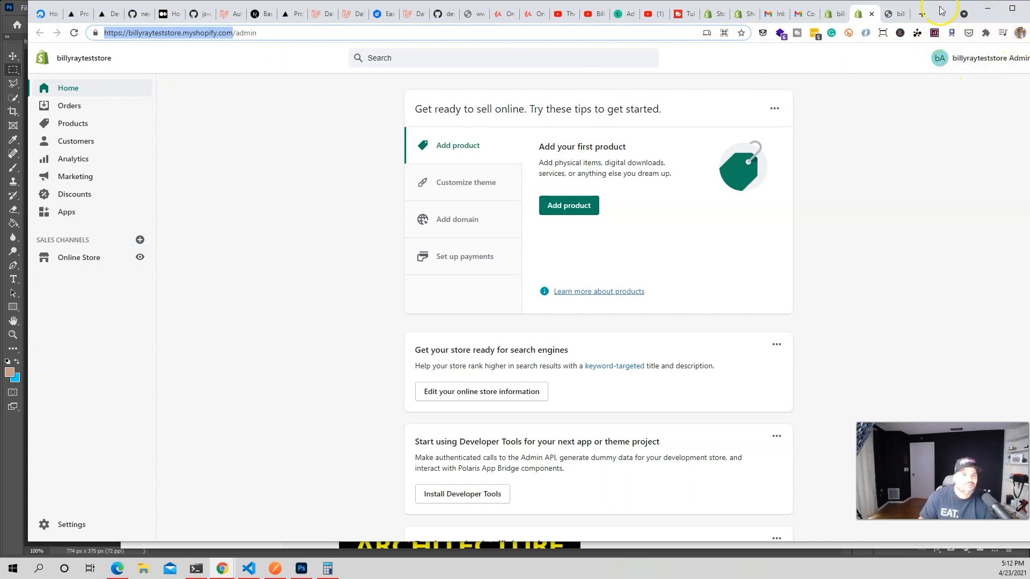
pyautogui.moveTo(940, 8); pyautogui.dragTo(923, 7)
pyautogui.click(1019, 33)
pyautogui.click(973, 65)
pyautogui.hotkey('ctrl', 'v')
pyautogui.press('Return')
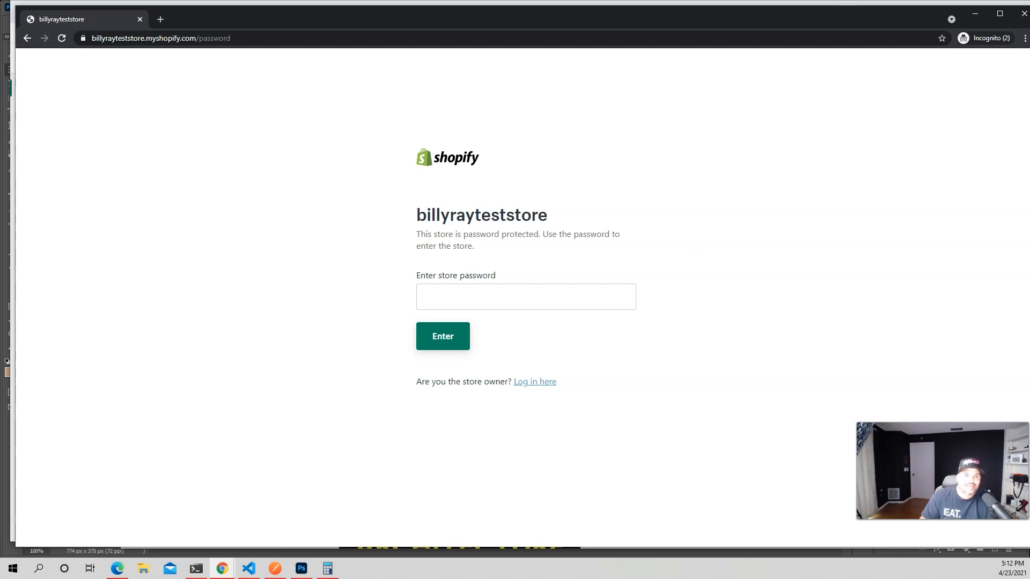
pyautogui.click(975, 14)
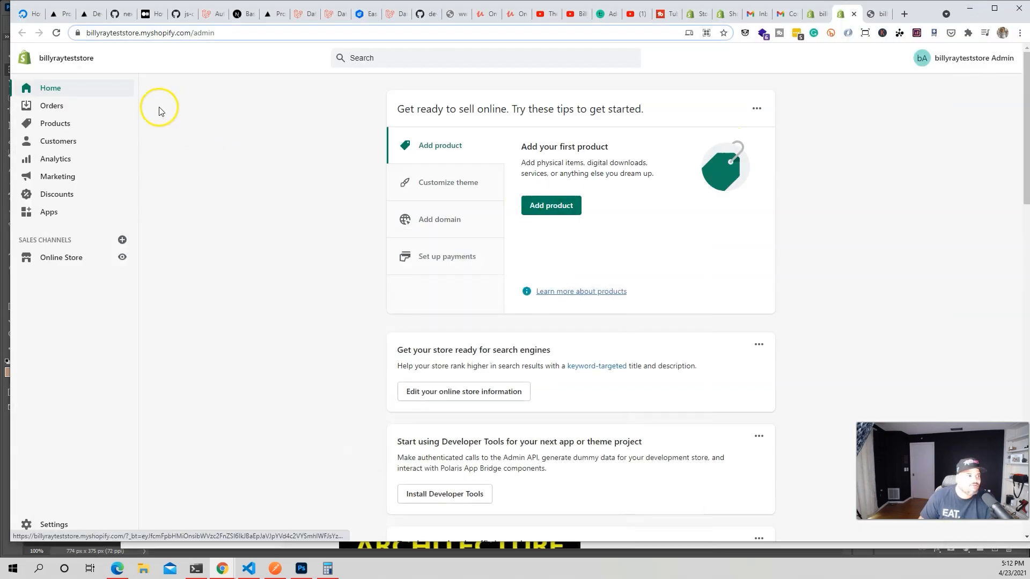
# Browse Orders, Products, Customers, Analytics, Marketing, Discounts and Apps, ending at Online Store themes.
pyautogui.click(89, 111)
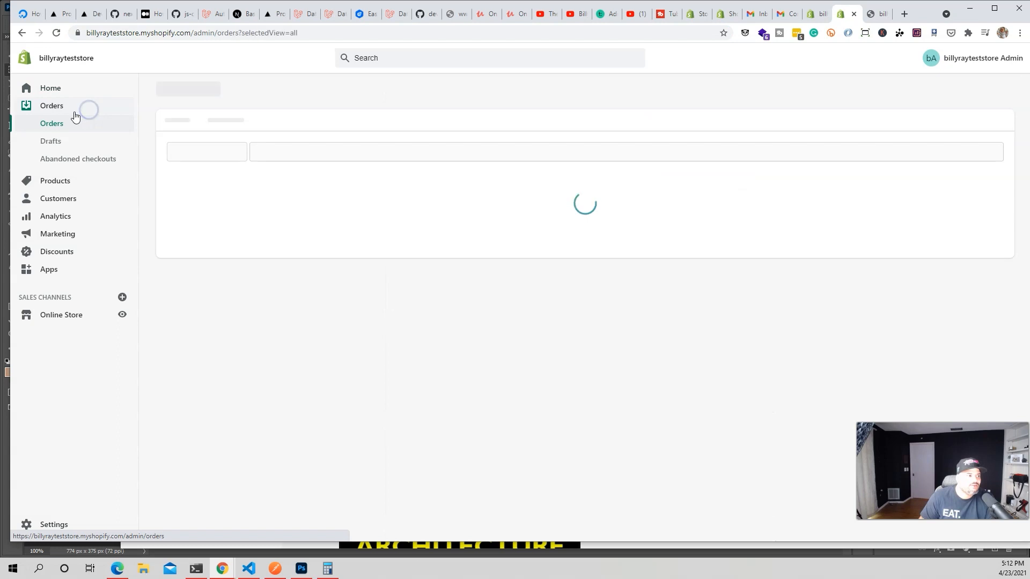
pyautogui.click(83, 178)
pyautogui.click(98, 234)
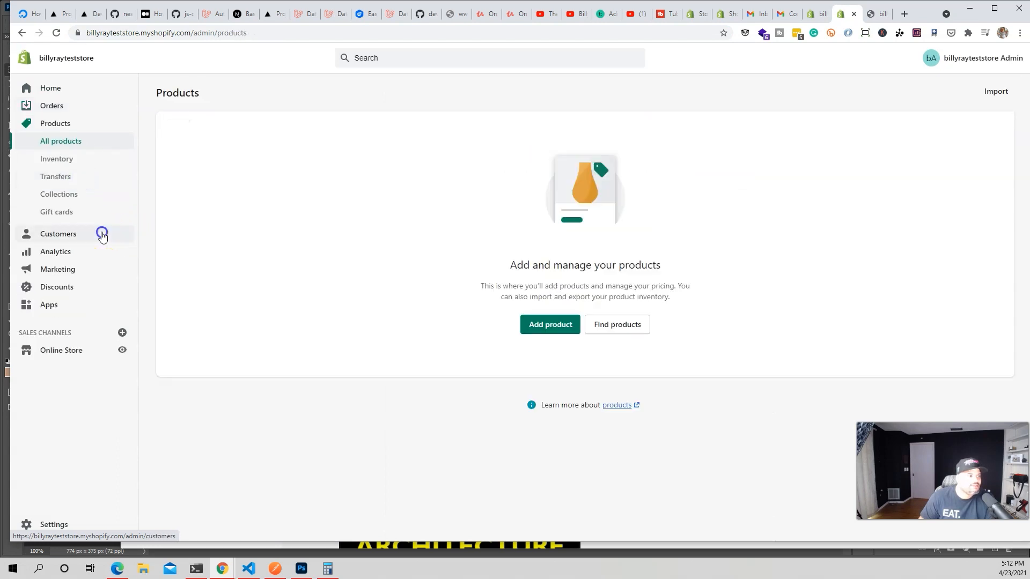
pyautogui.click(85, 162)
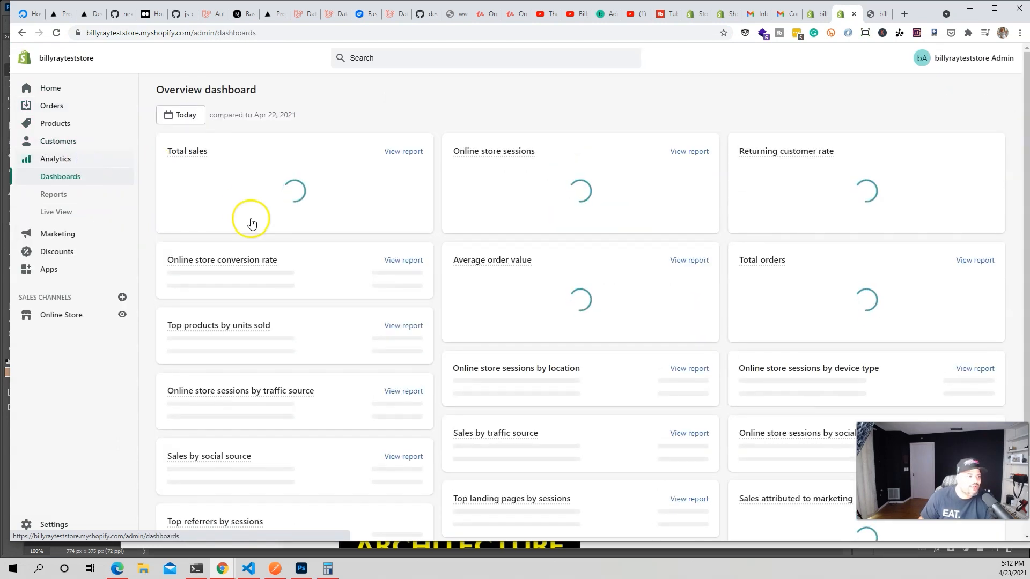
pyautogui.click(71, 239)
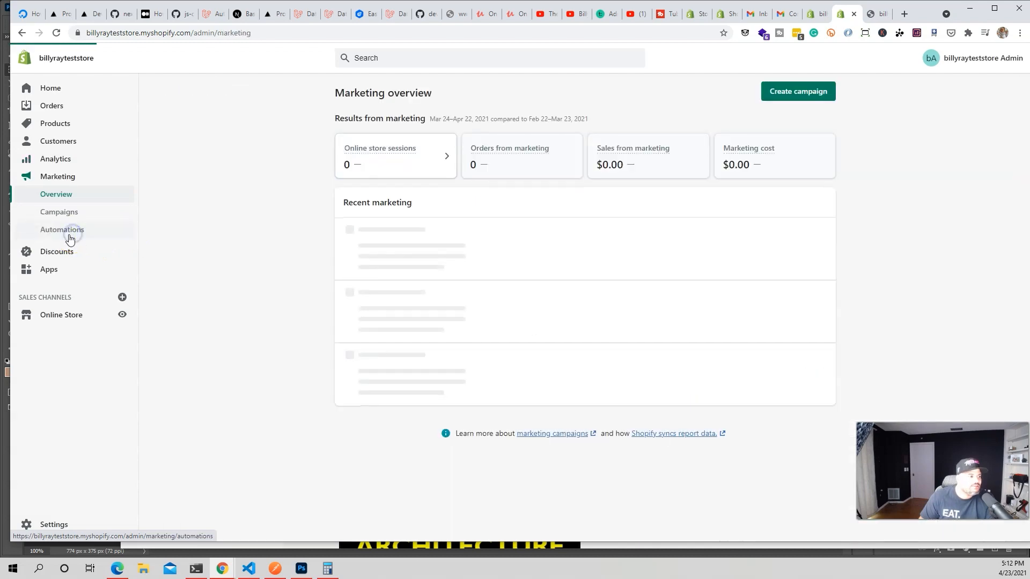
pyautogui.click(76, 254)
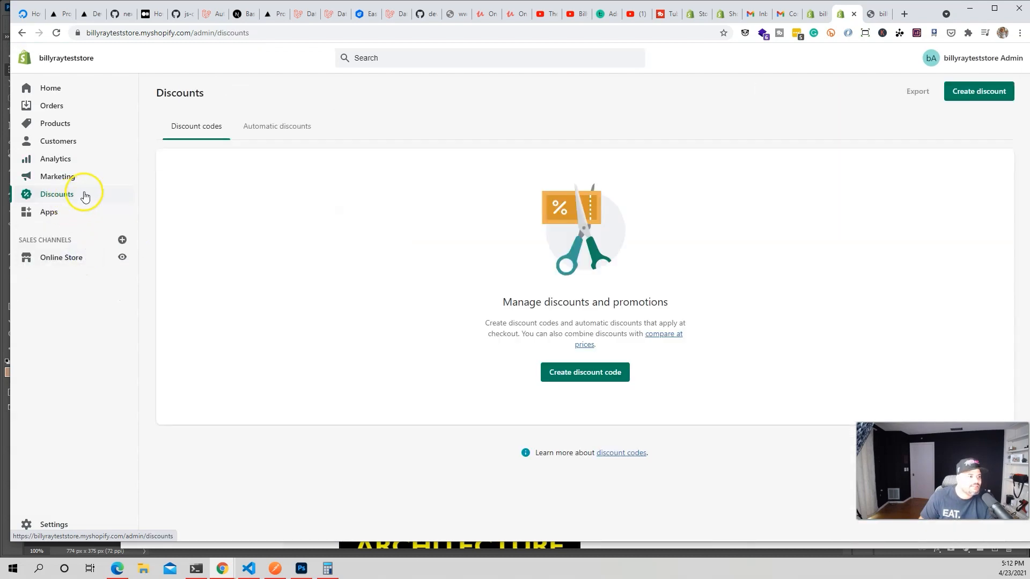
pyautogui.click(64, 212)
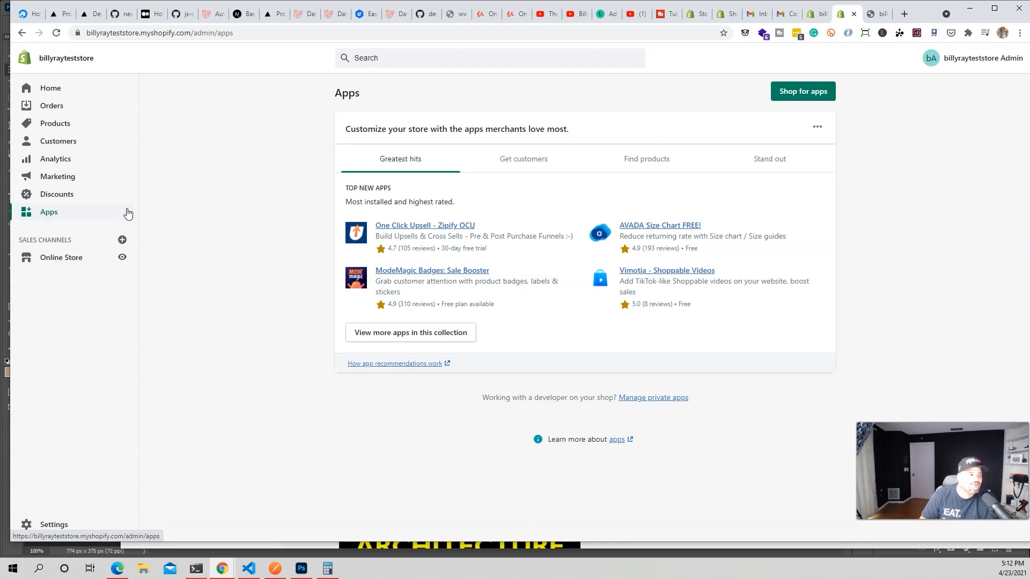
pyautogui.click(77, 263)
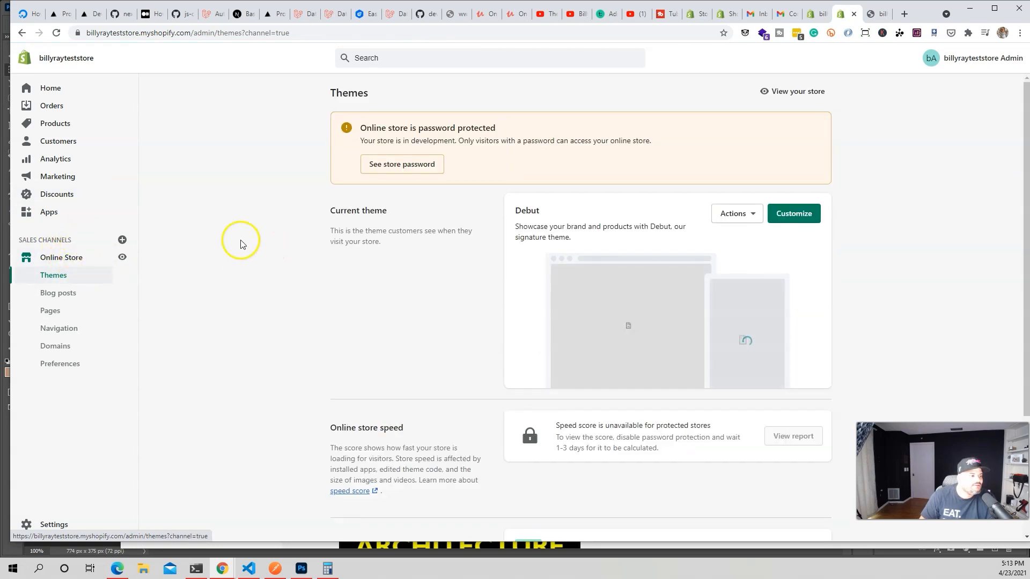
# From Blog posts, reach the store password setting, overwrite the storefront password with a new one, and save.
pyautogui.click(78, 299)
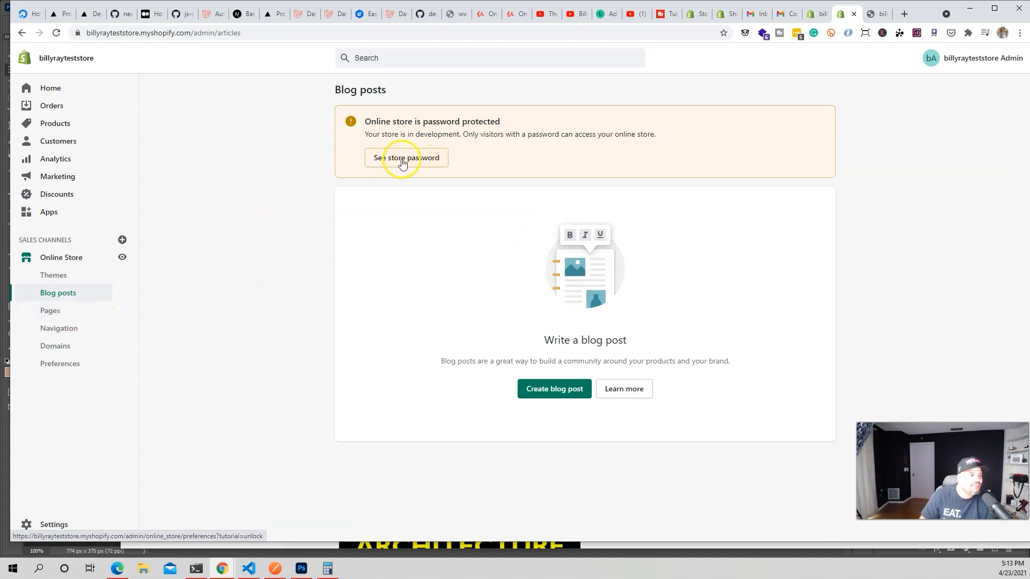
pyautogui.click(391, 161)
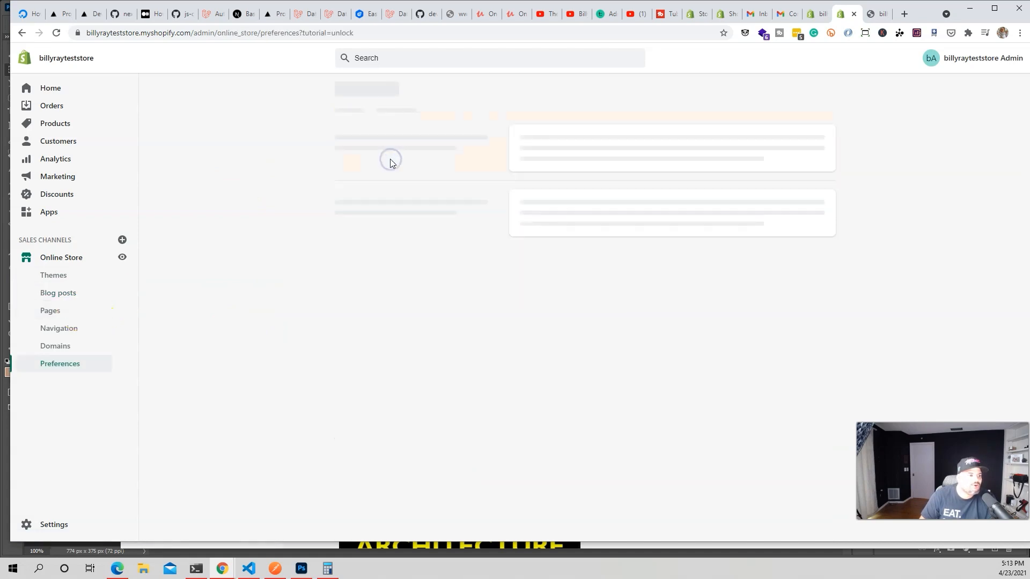
pyautogui.moveTo(554, 351); pyautogui.dragTo(516, 348)
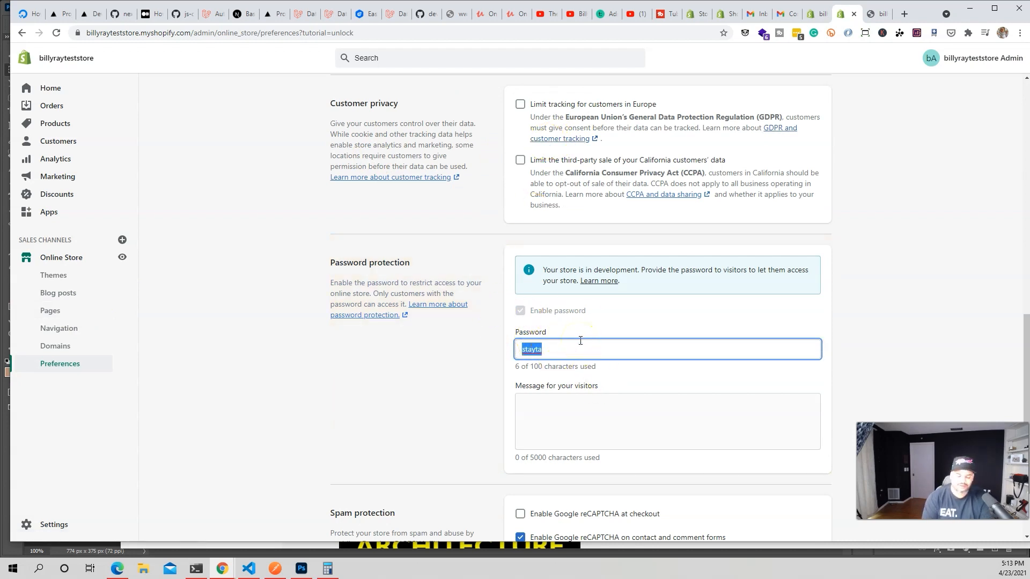
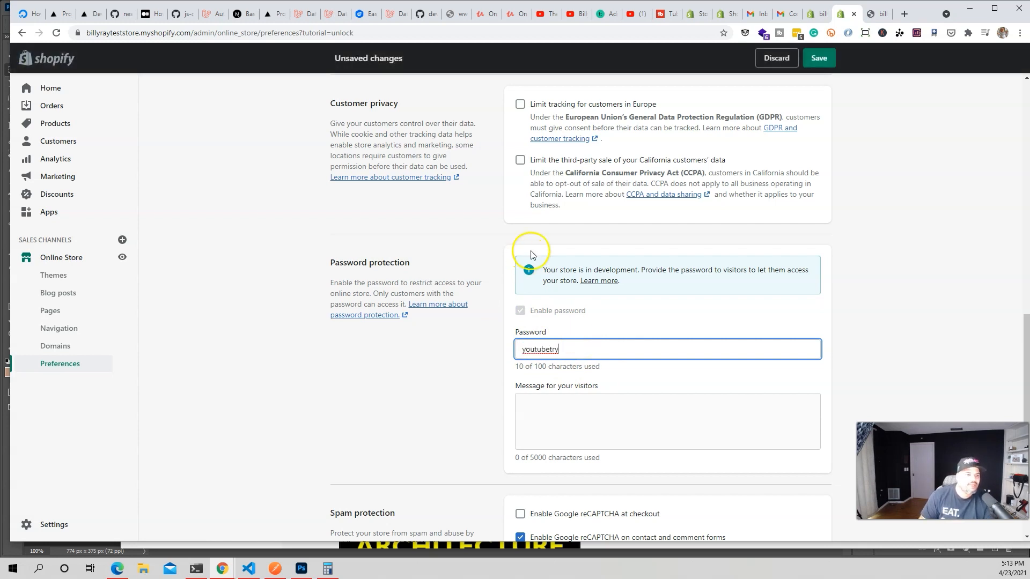
pyautogui.click(819, 57)
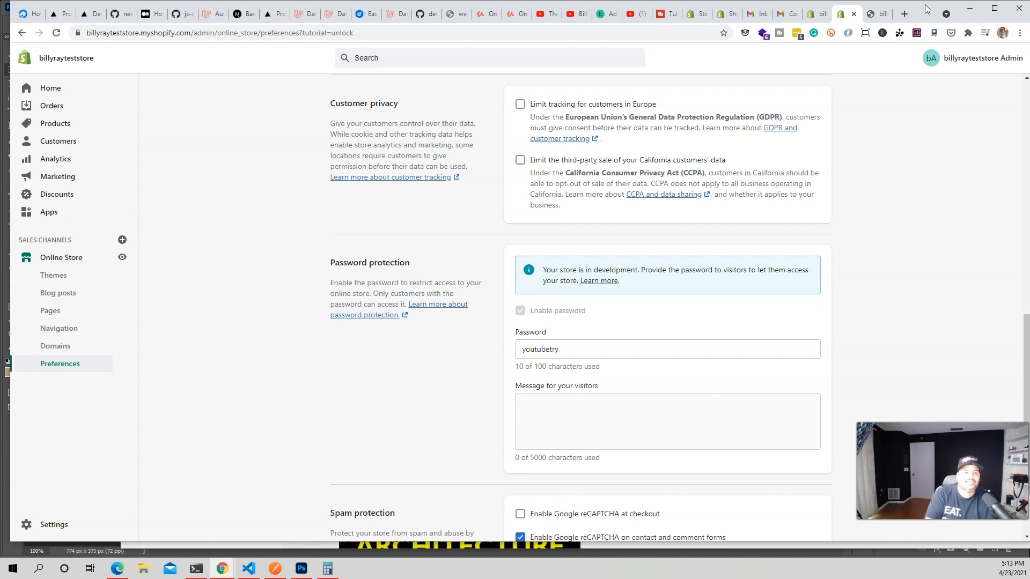
pyautogui.moveTo(925, 11); pyautogui.dragTo(888, 11)
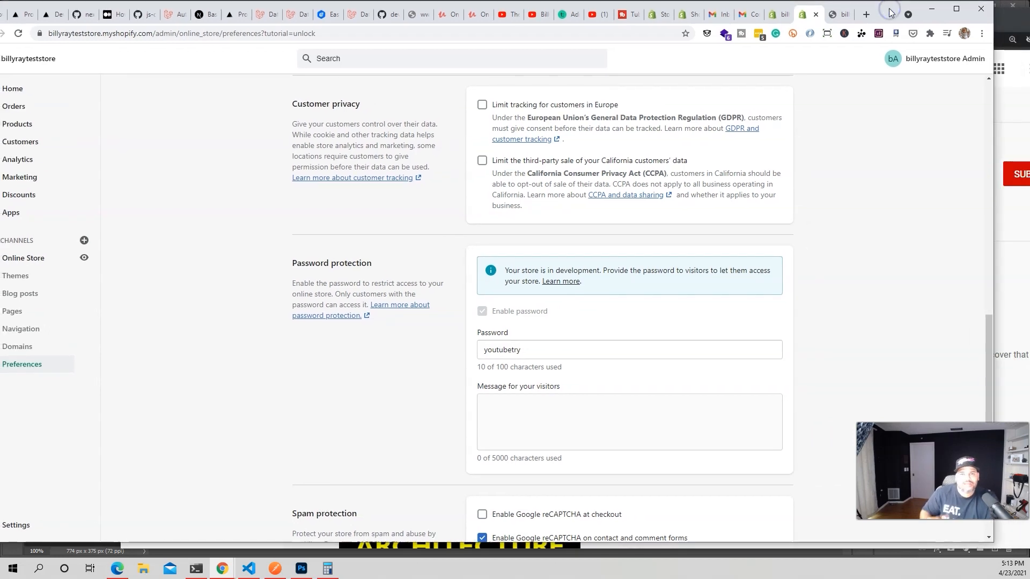
# Close the extra YouTube tab and Google Ads sign-in window.
pyautogui.click(1005, 22)
pyautogui.click(672, 87)
pyautogui.click(245, 21)
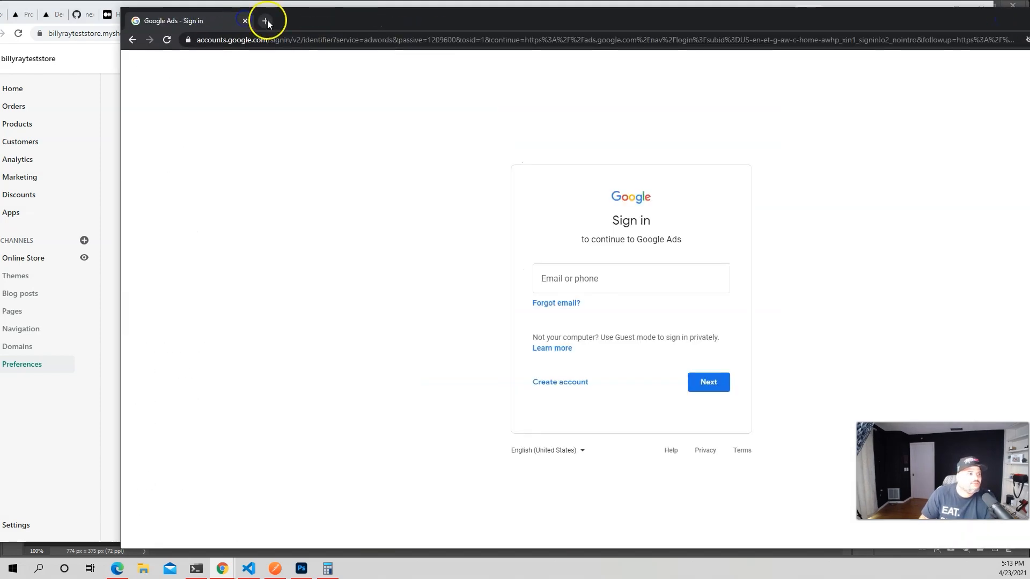
pyautogui.click(246, 21)
# Copy the store's web address and load it in a new incognito window.
pyautogui.moveTo(156, 35); pyautogui.dragTo(26, 42)
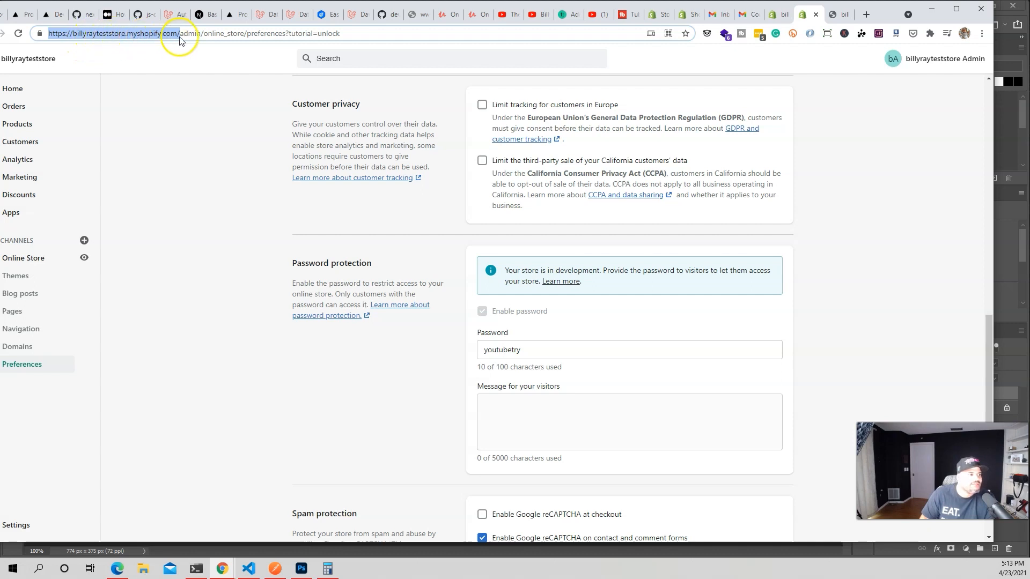
pyautogui.rightClick(161, 36)
pyautogui.click(196, 109)
pyautogui.click(981, 33)
pyautogui.click(946, 70)
pyautogui.hotkey('ctrl', 'v')
pyautogui.press('Return')
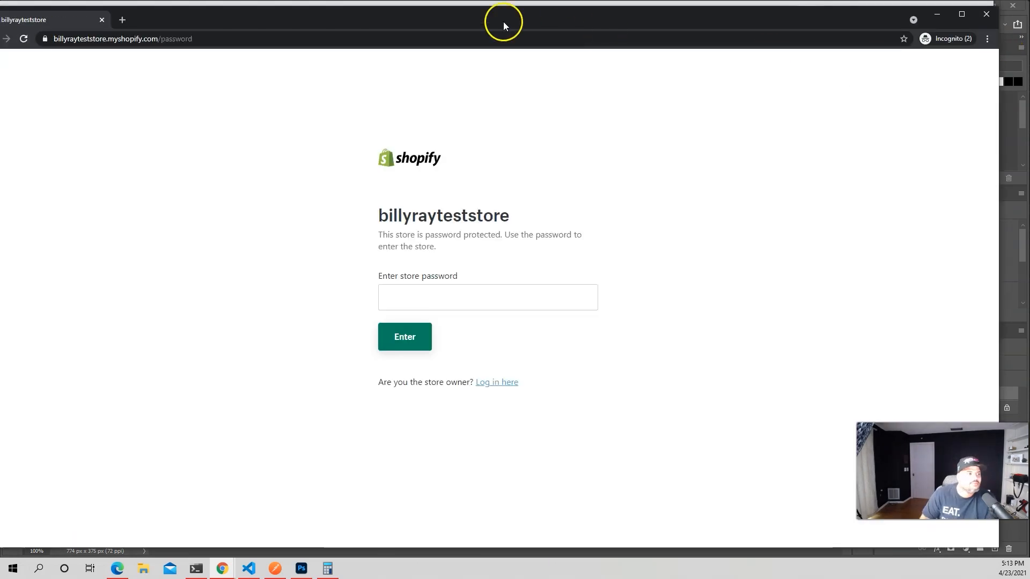
# Enter the new store password on the storefront password page and submit it.
pyautogui.moveTo(467, 27); pyautogui.dragTo(510, 22)
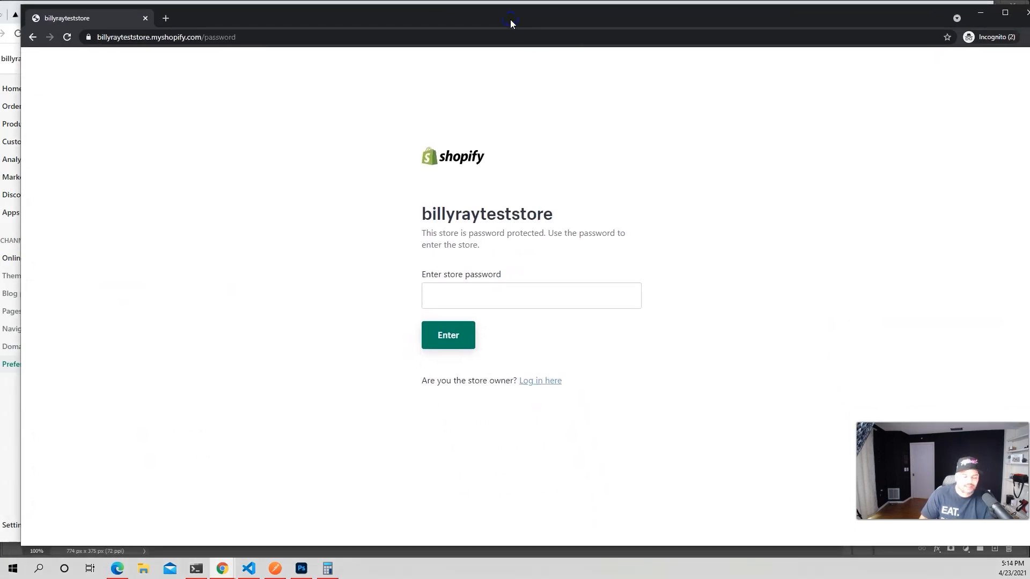
pyautogui.click(528, 289)
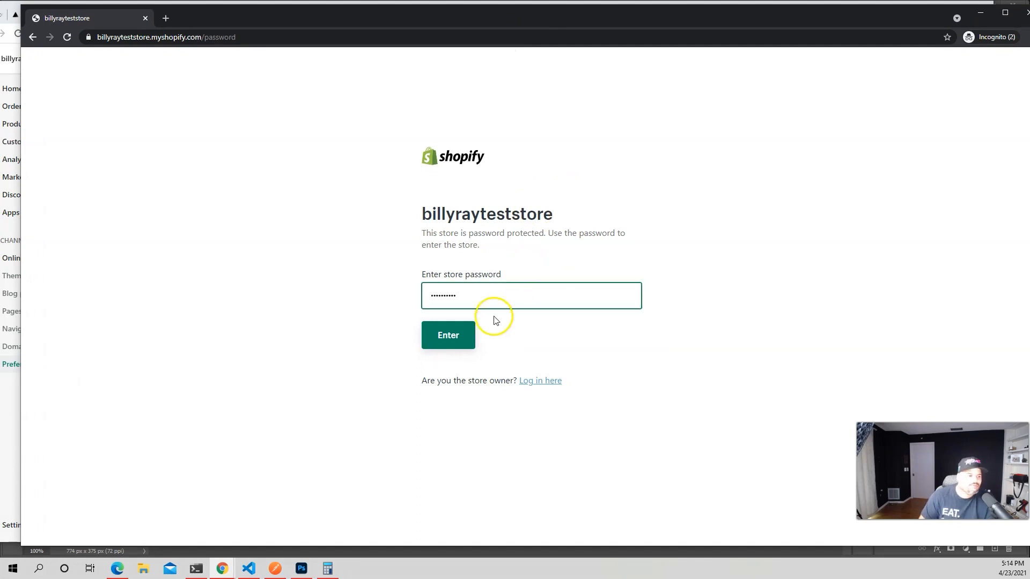
pyautogui.click(456, 339)
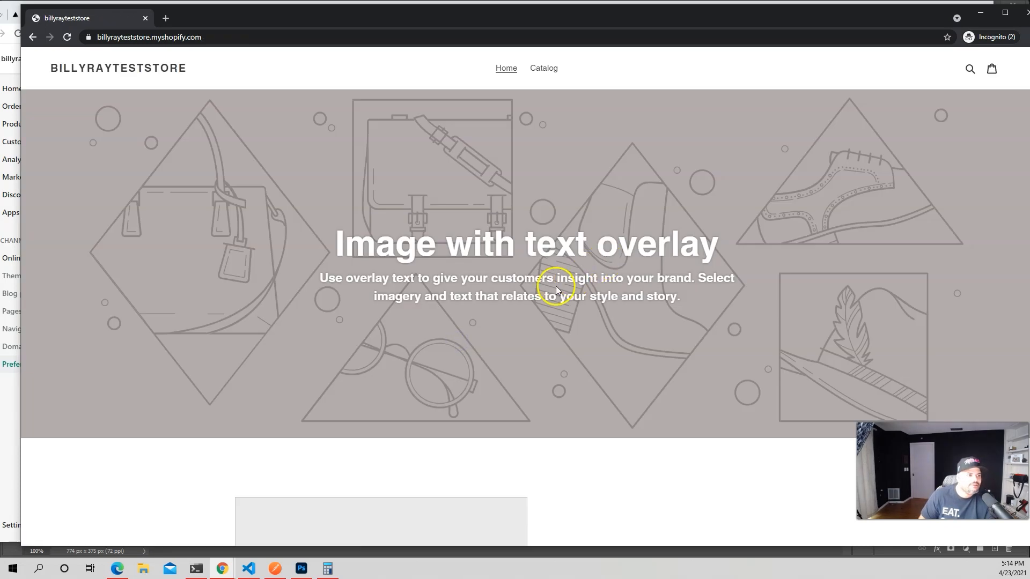
pyautogui.scroll(-10, 603, 167)
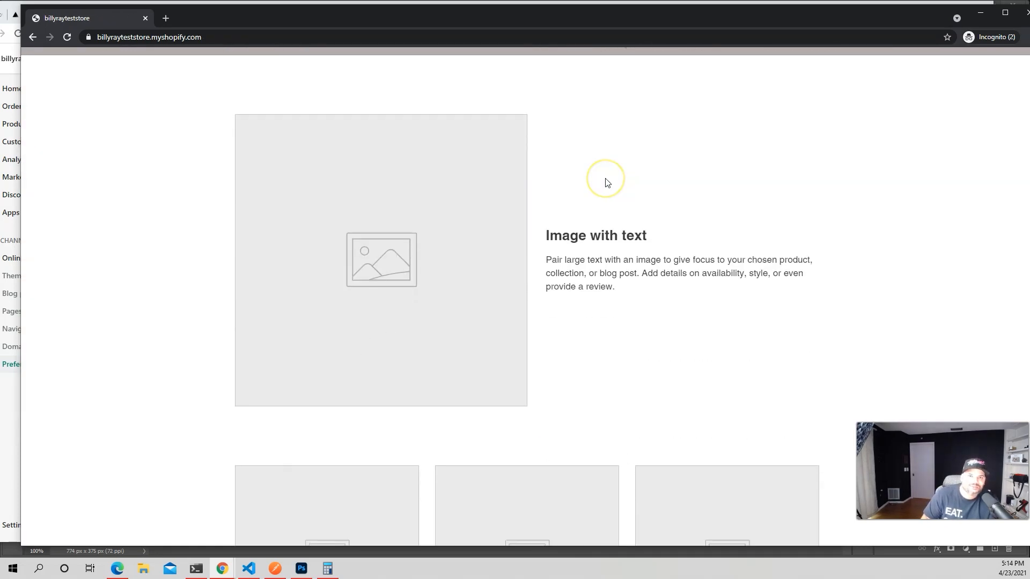
pyautogui.scroll(-2, 619, 208)
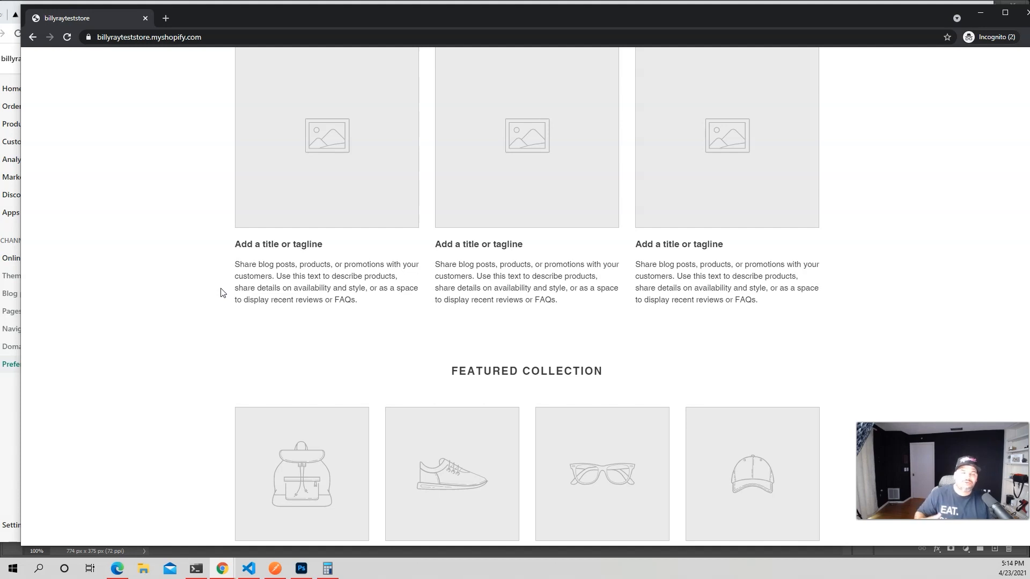
# Load codingphase.com in a new incognito tab next to the store.
pyautogui.click(165, 18)
pyautogui.write('cod')
pyautogui.press('Return')
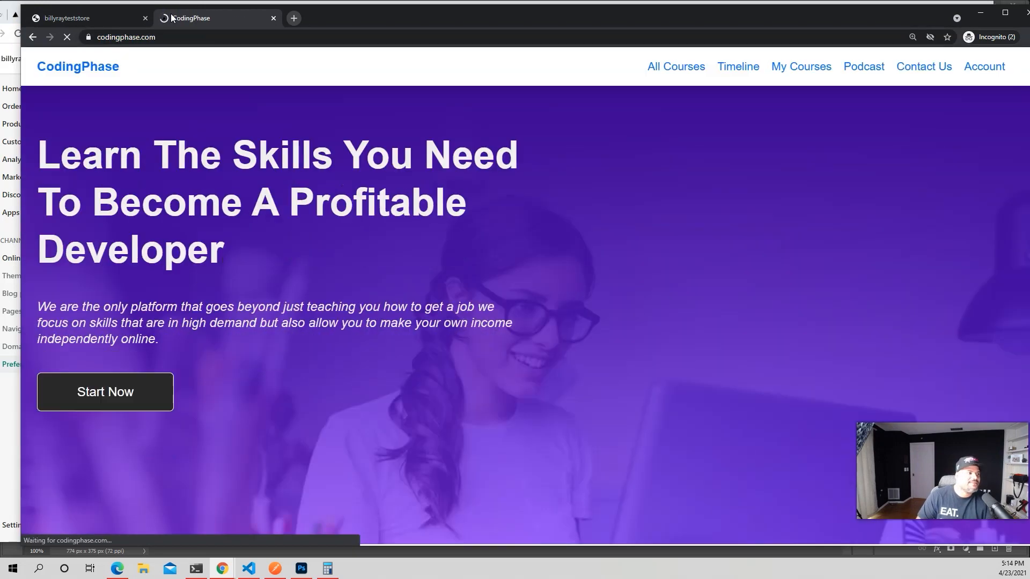
# Scroll down and back up through the CodingPhase home page.
pyautogui.scroll(-1, 351, 135)
pyautogui.scroll(-9, 352, 135)
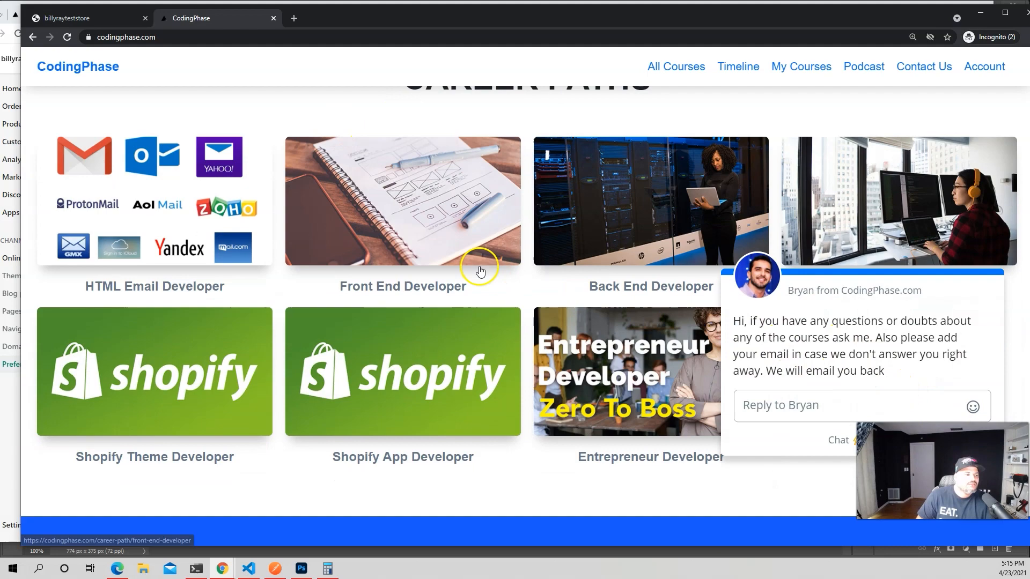
pyautogui.scroll(-2, 474, 265)
pyautogui.scroll(1, 304, 237)
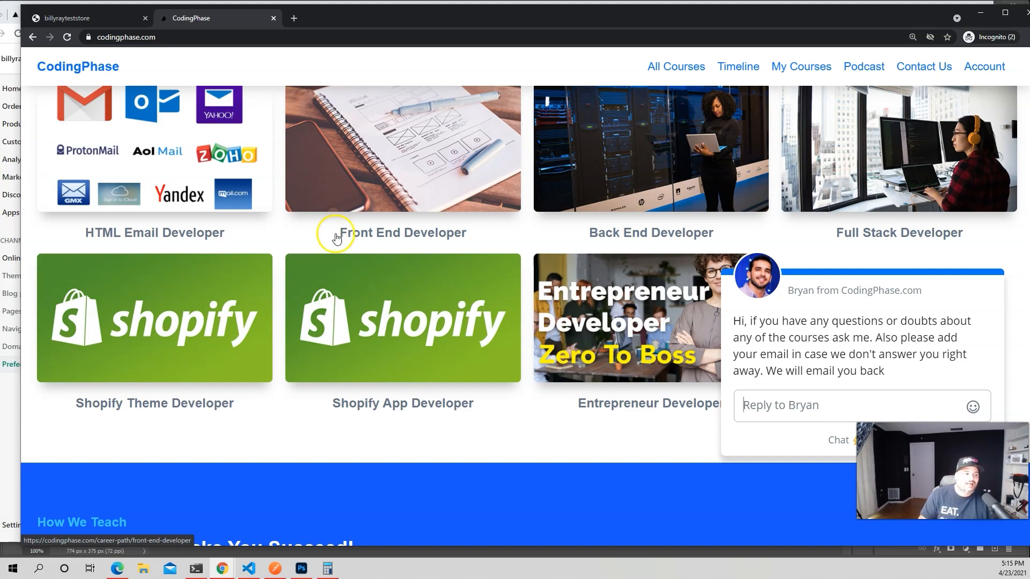
pyautogui.scroll(-8, 333, 230)
pyautogui.scroll(-10, 468, 230)
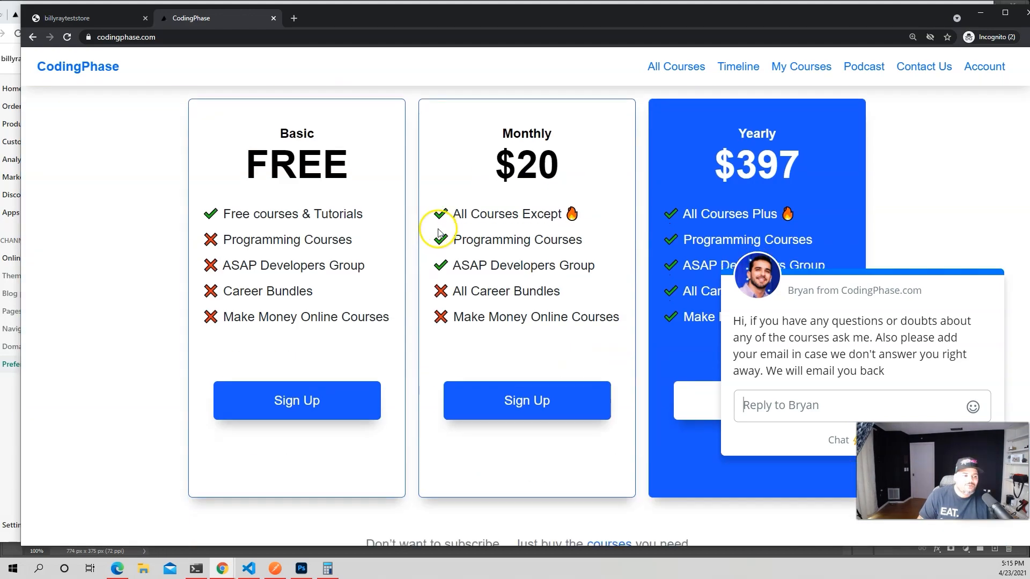
pyautogui.scroll(4, 356, 230)
pyautogui.scroll(1, 359, 231)
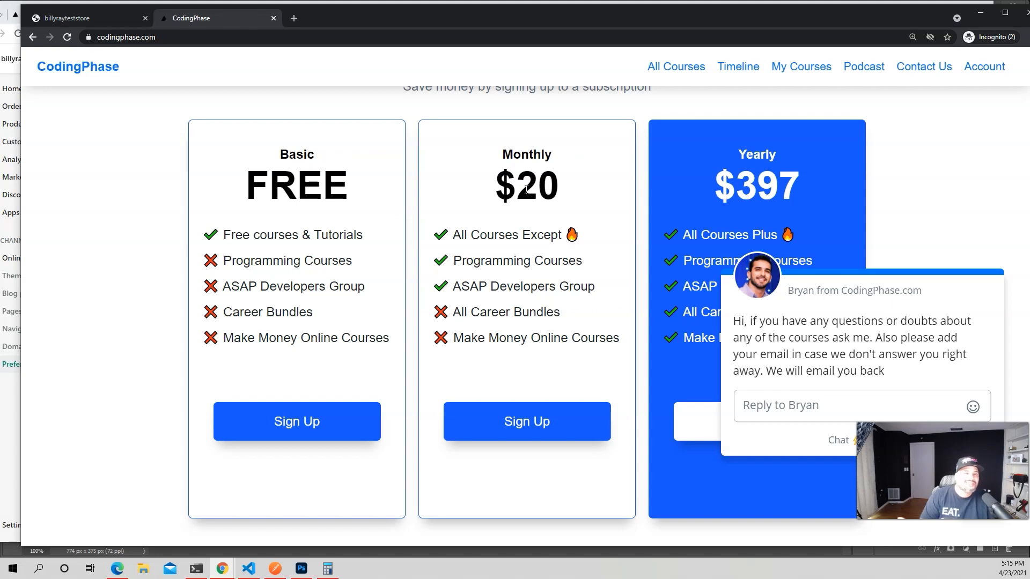
pyautogui.scroll(15, 527, 182)
pyautogui.scroll(10, 528, 179)
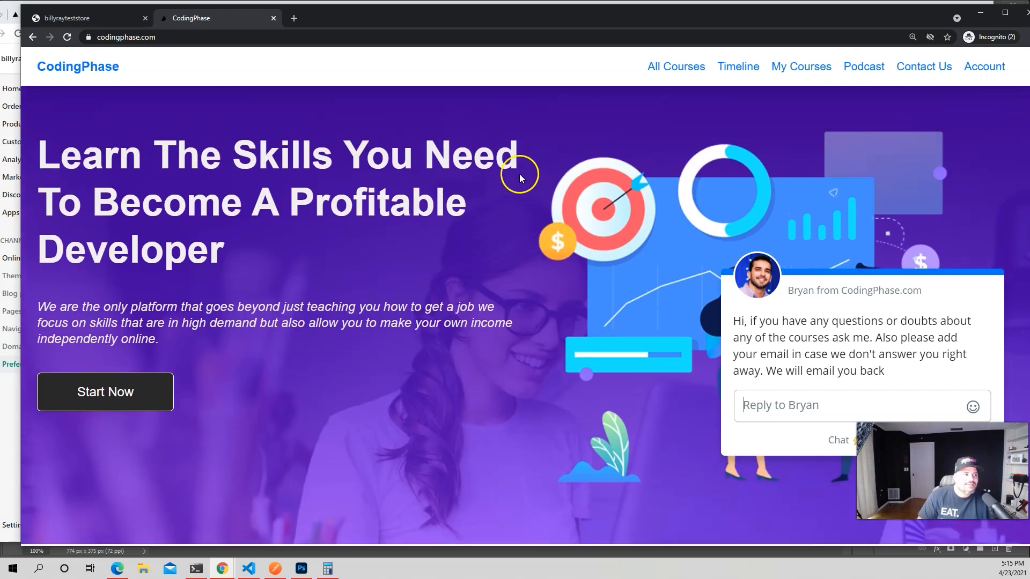